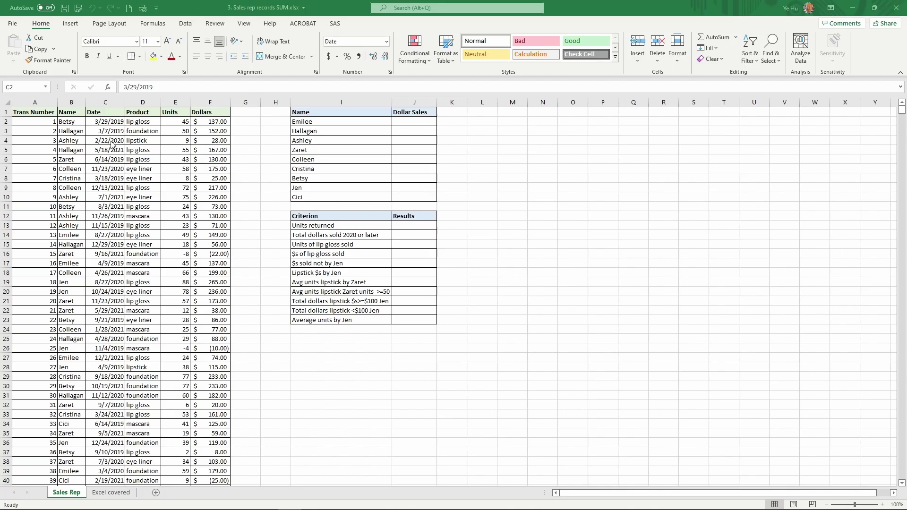
Step: Review the first transaction's fields in row 2, from Trans Number through Dollars
left_click(41, 123)
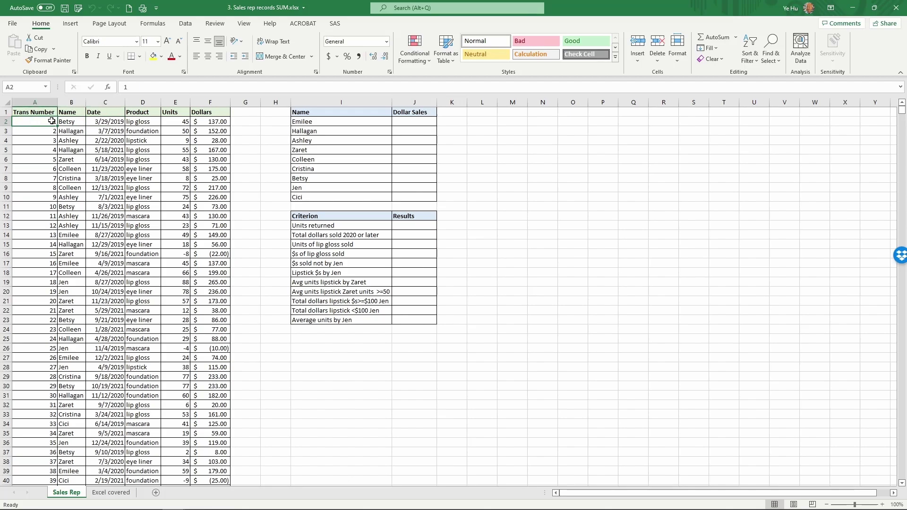
left_click(71, 122)
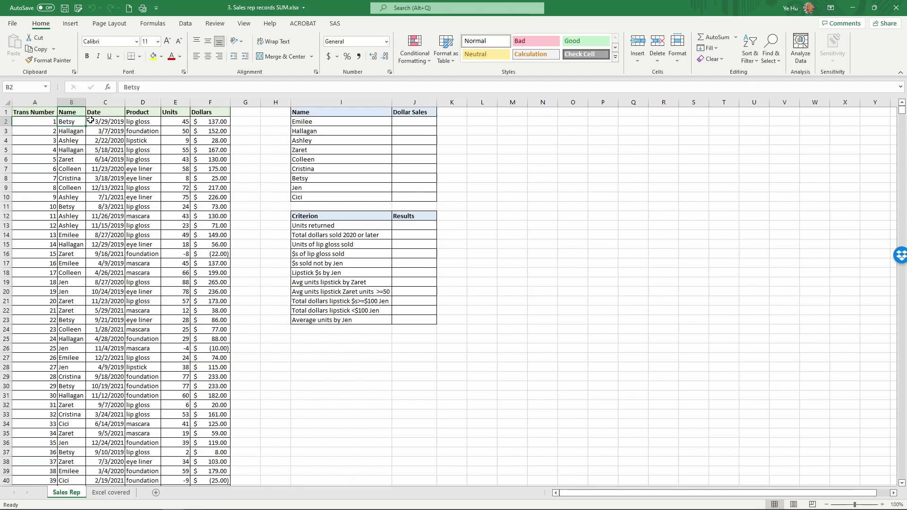
left_click(113, 122)
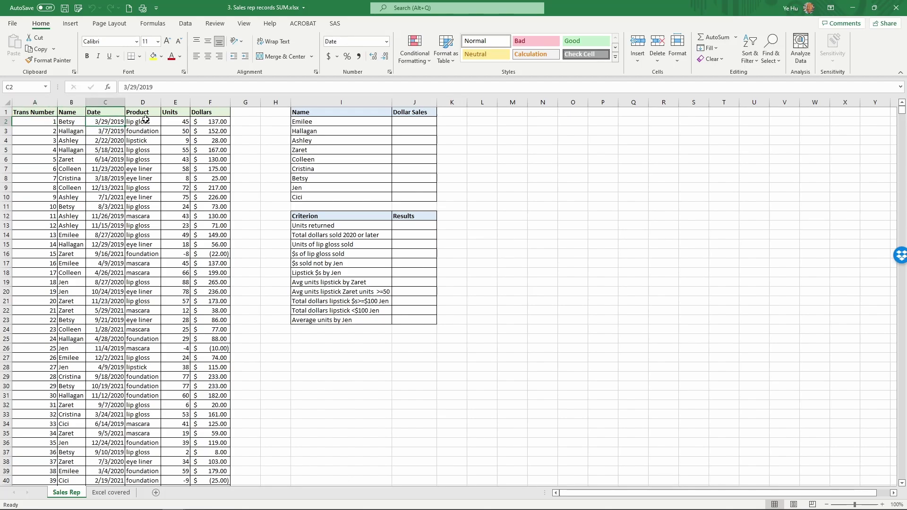
left_click(144, 122)
left_click(185, 122)
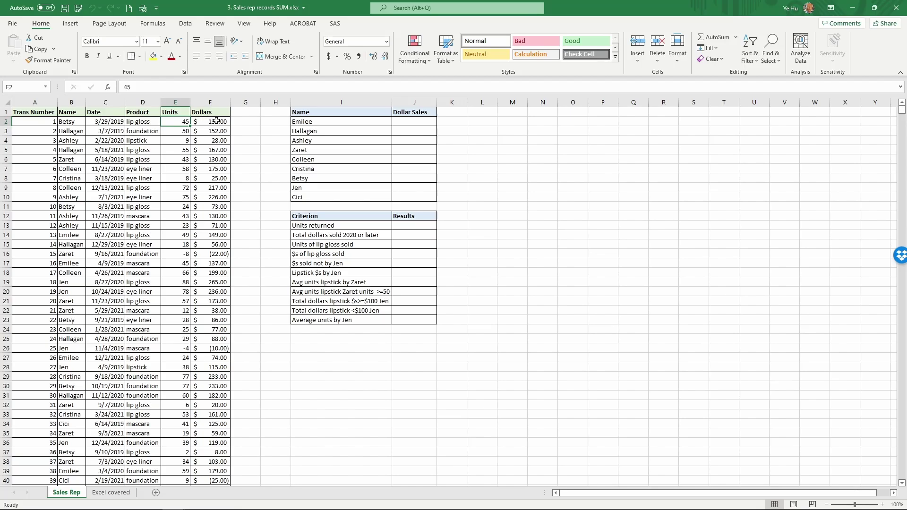
left_click(215, 122)
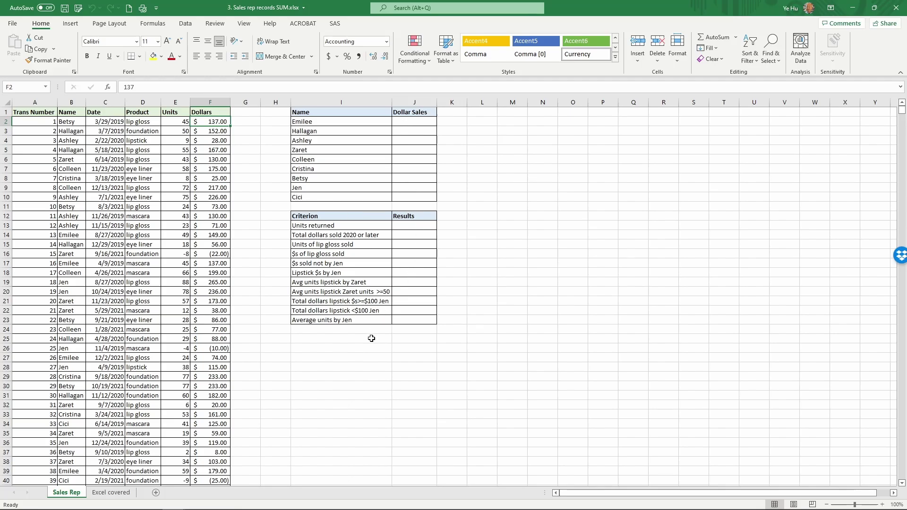
Step: Review the functions SUMIF, SUMIFS and AVERAGEIFS listed on the Excel covered sheet
left_click(99, 493)
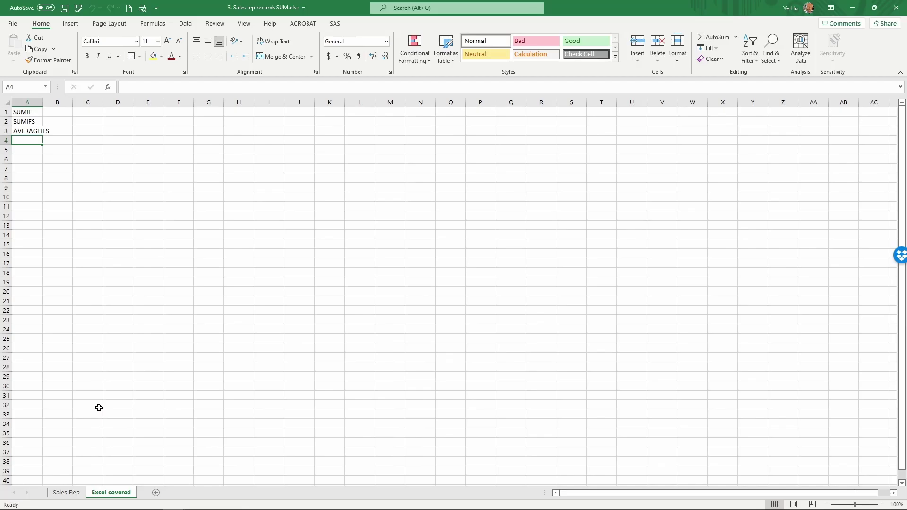
left_click(32, 114)
left_click(36, 121)
left_click(36, 131)
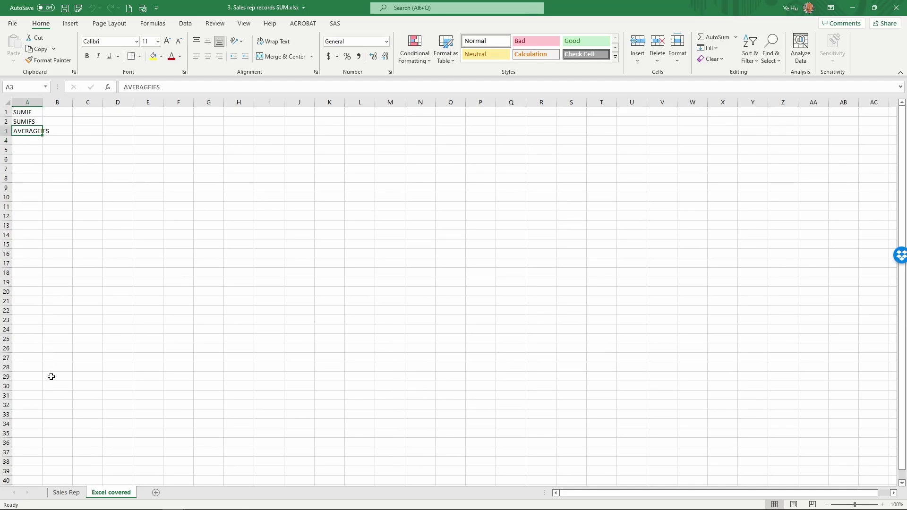
Step: Return to the Sales Rep sheet and inspect the Name data and the first Dollar Sales cell, J2
left_click(66, 492)
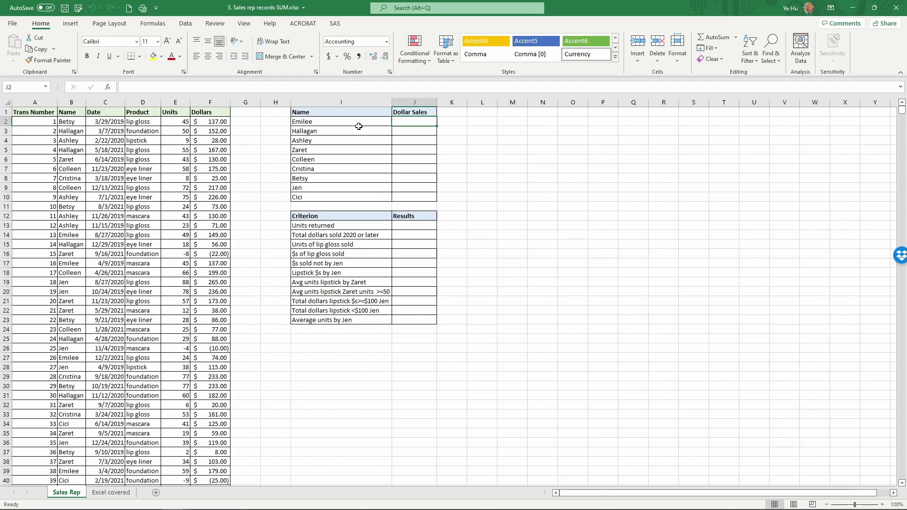
left_click(83, 123)
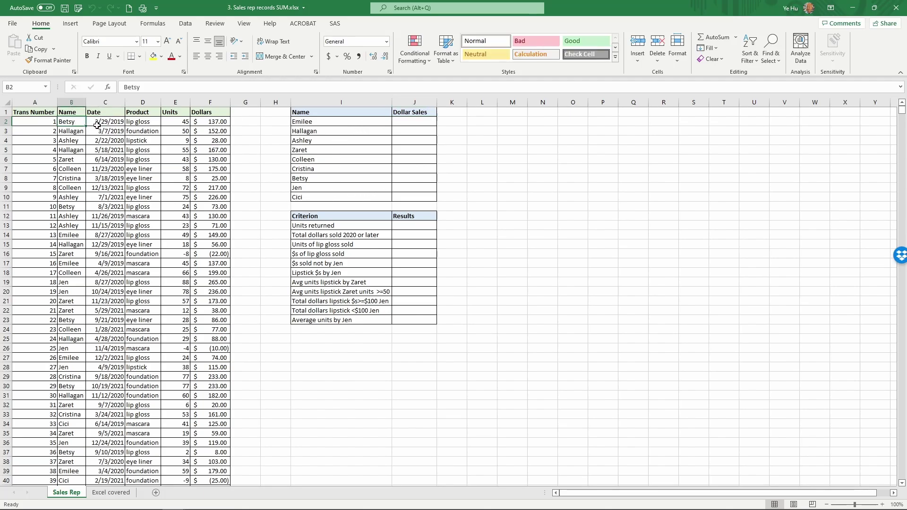
left_click(412, 123)
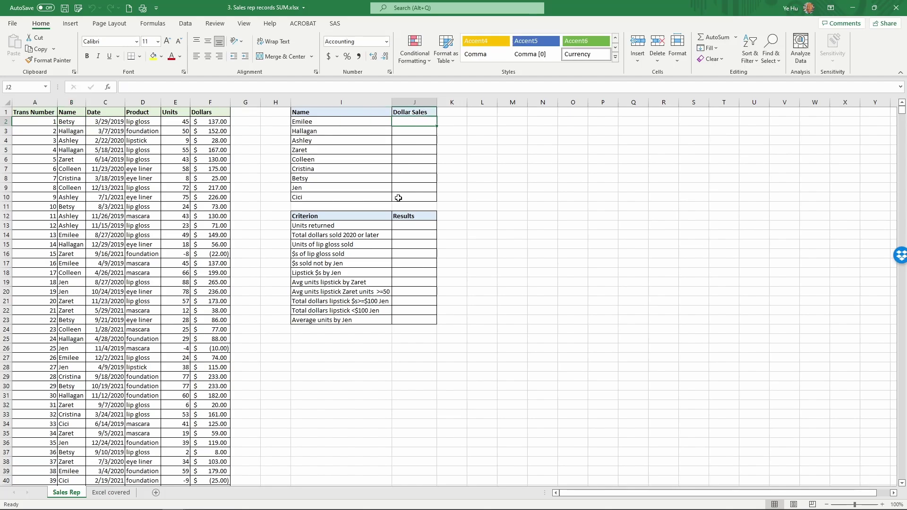
Step: Define the named range Name for the sales rep names in B2:B1901, without the header
left_click(76, 125)
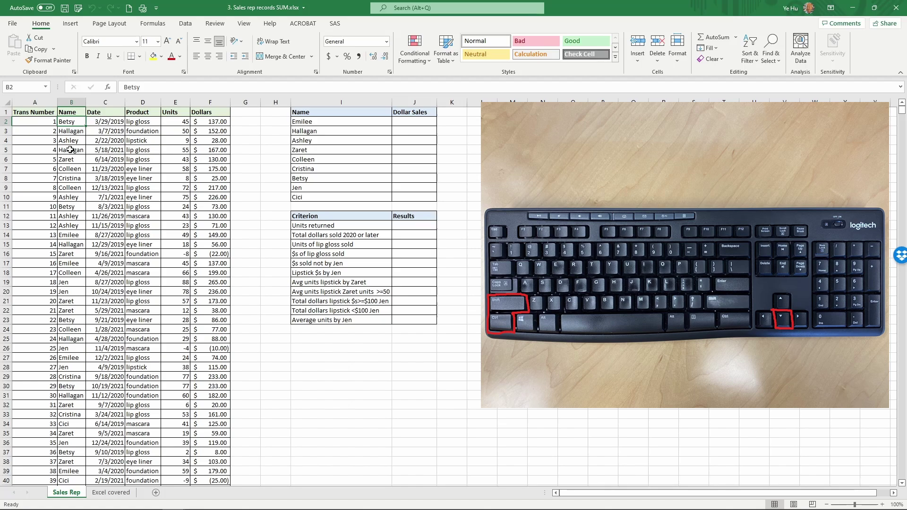
key("ctrl+shift+Down")
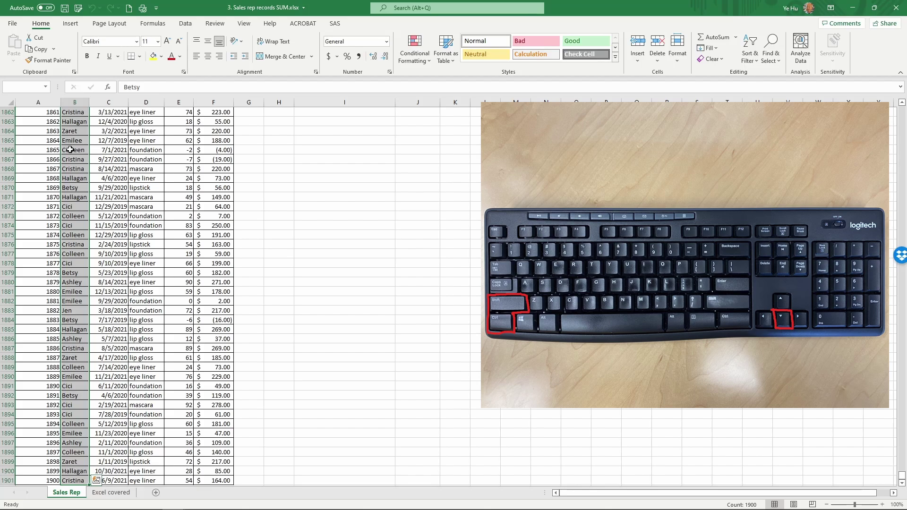
left_click(26, 88)
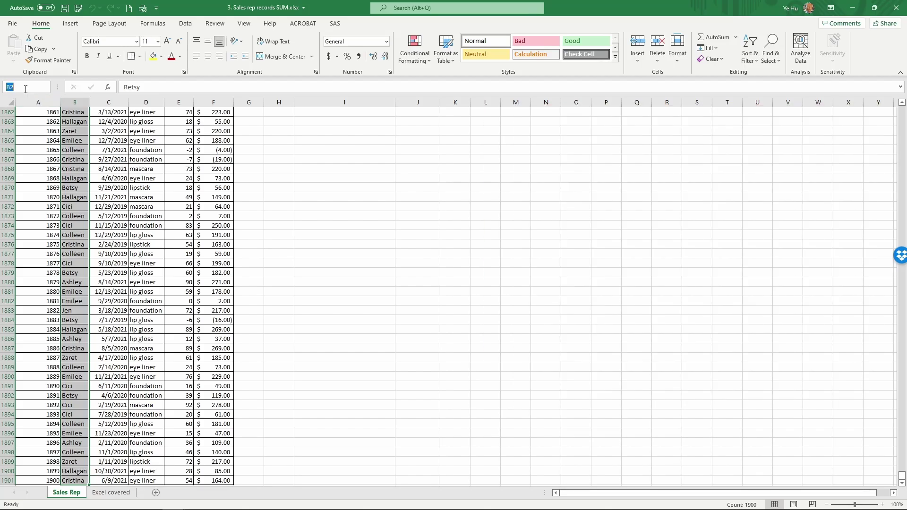
type("Name")
key("Return")
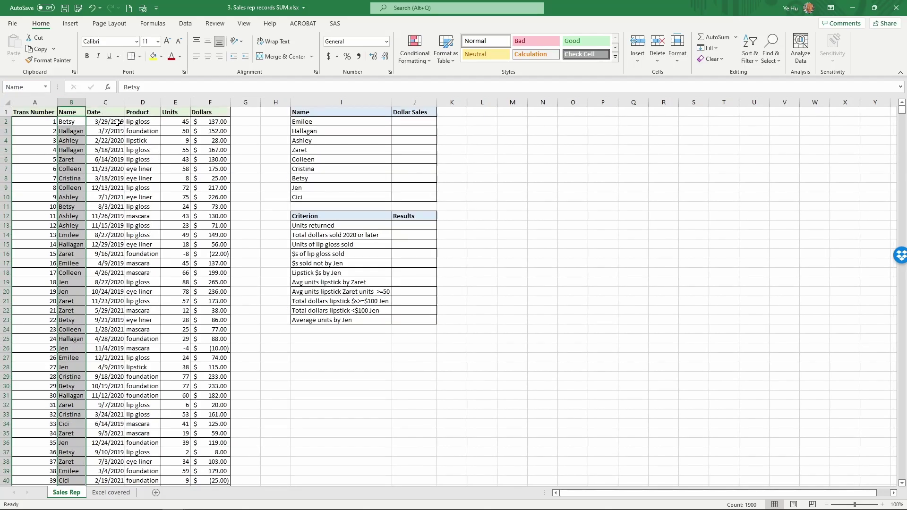
Step: Define the named range Date for the transaction dates in C2:C1901
key("Right")
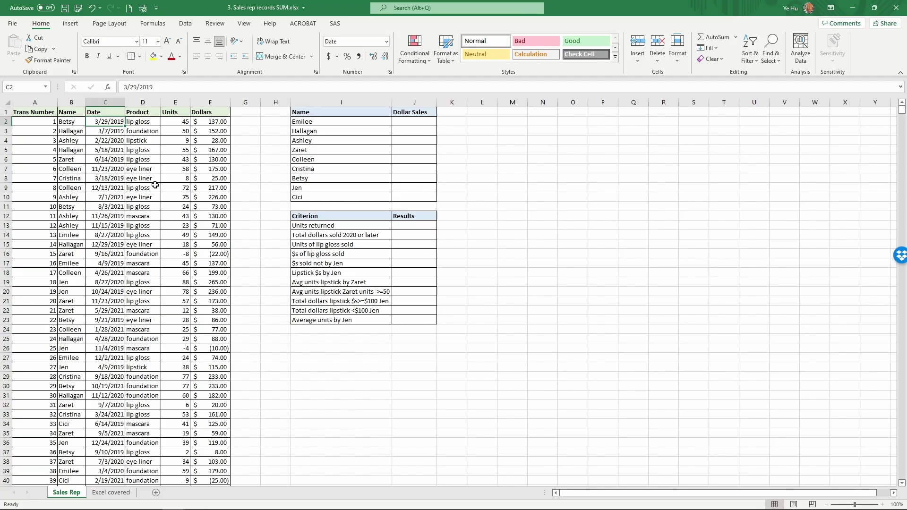
key("ctrl+shift+Down")
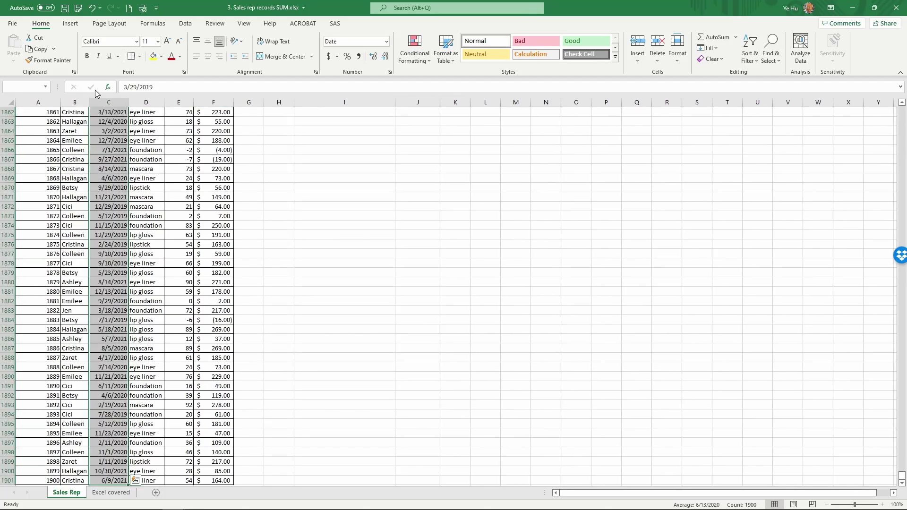
type("Date")
key("Return")
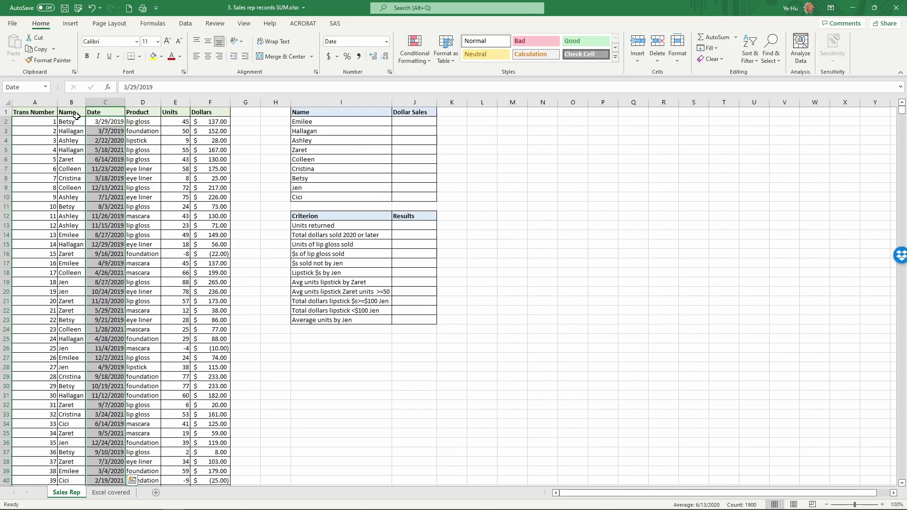
Step: Define the named range Product for the product entries in D2:D1901
left_click(130, 122)
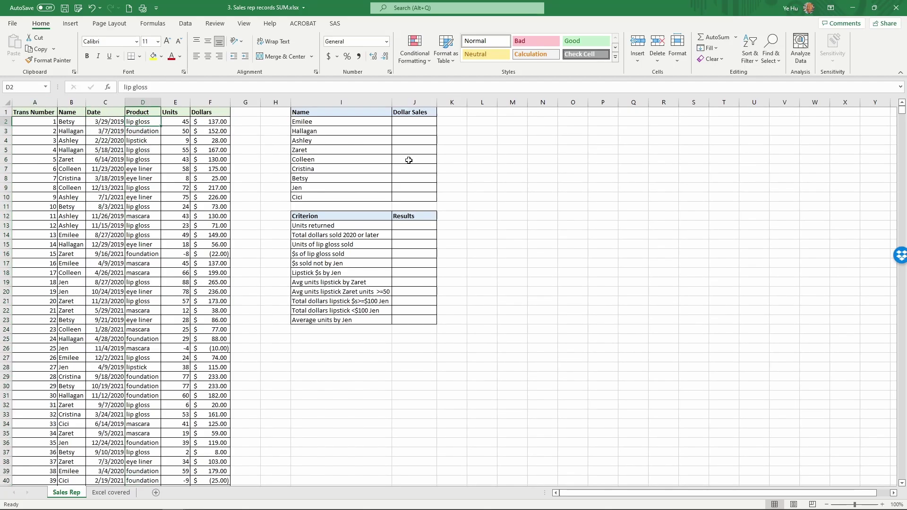
key("ctrl+shift+Down")
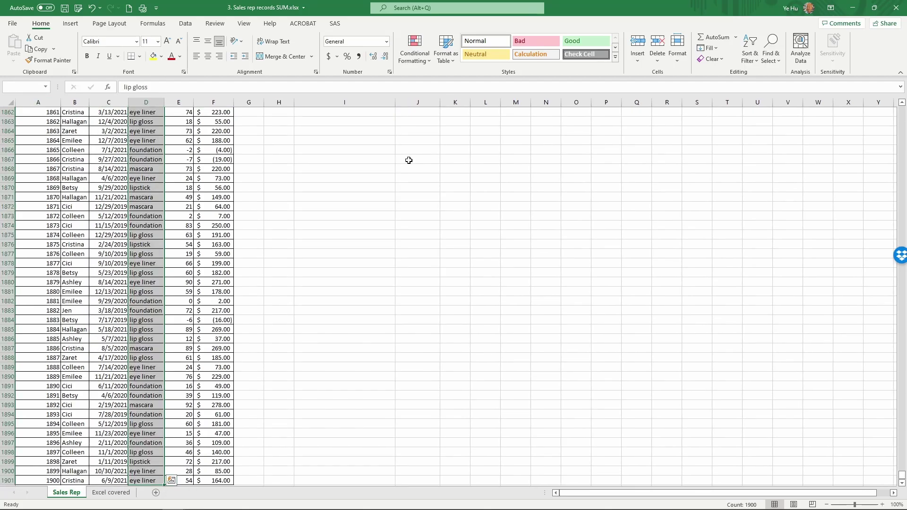
left_click(15, 88)
type("Product")
key("Return")
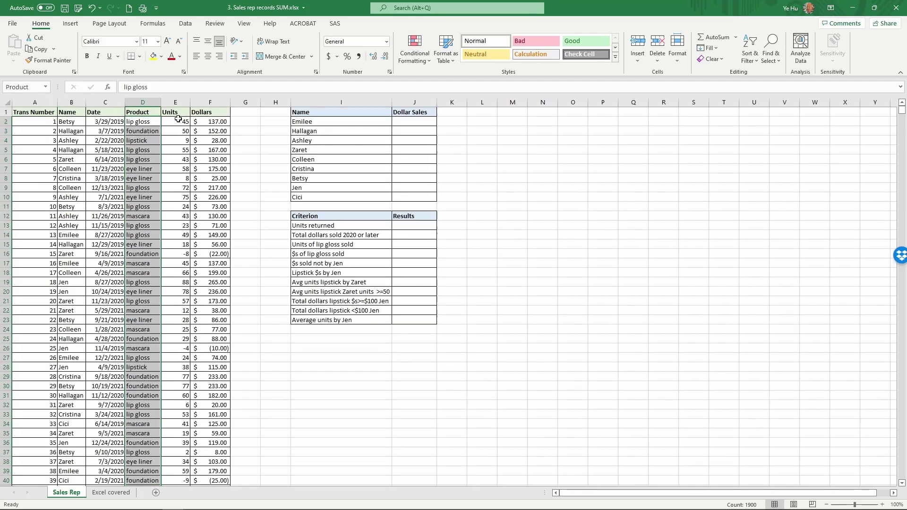
Step: Define the named range Units for the unit quantities in E2:E1901
left_click(178, 121)
key("ctrl+shift+Down")
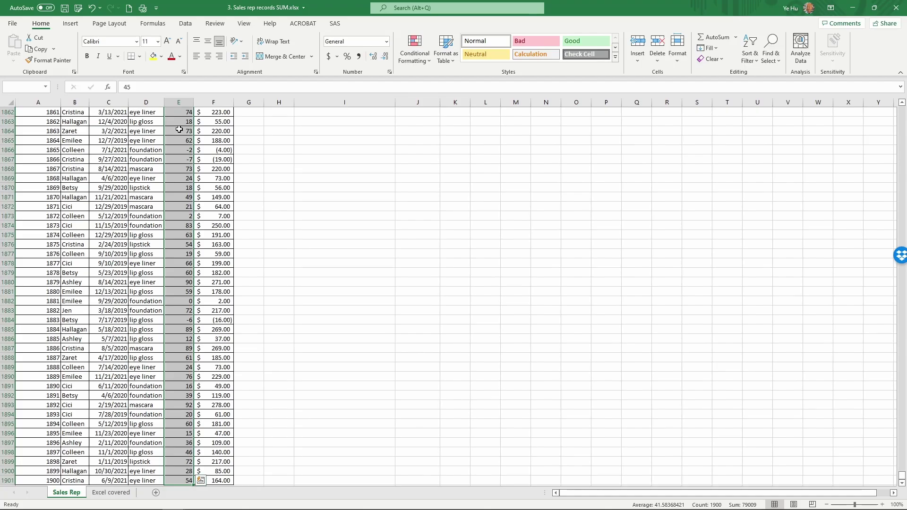
left_click(29, 89)
type("Units")
key("Return")
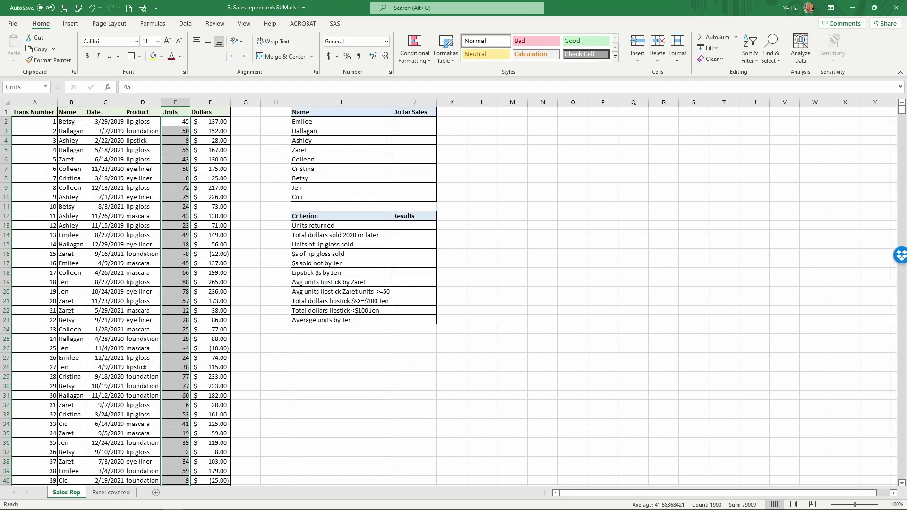
Step: Define the named range Dollars for the dollar amounts in F2:F1901
left_click(196, 122)
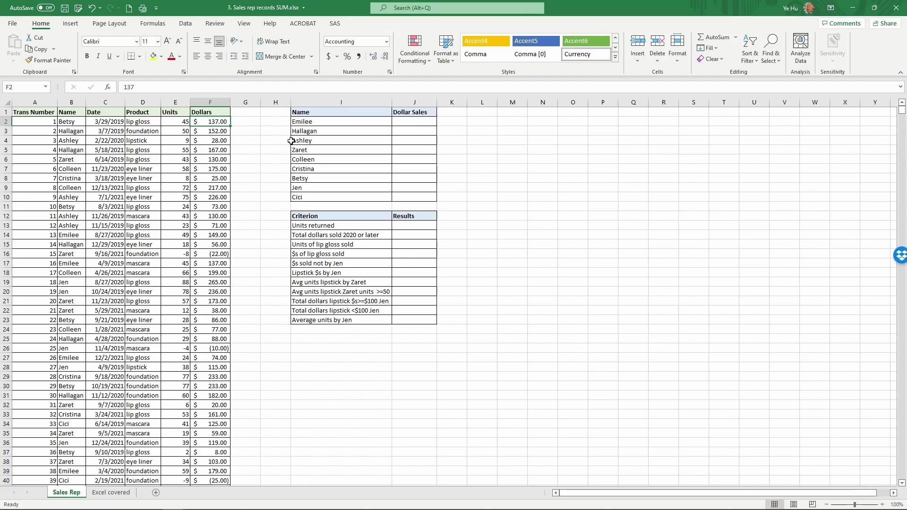
key("ctrl+shift+Down")
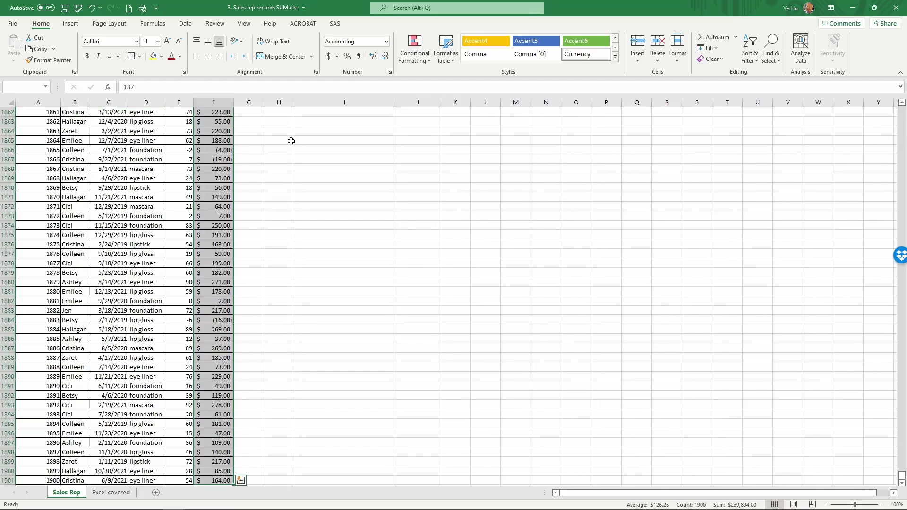
left_click(29, 85)
type("Dollars")
key("Return")
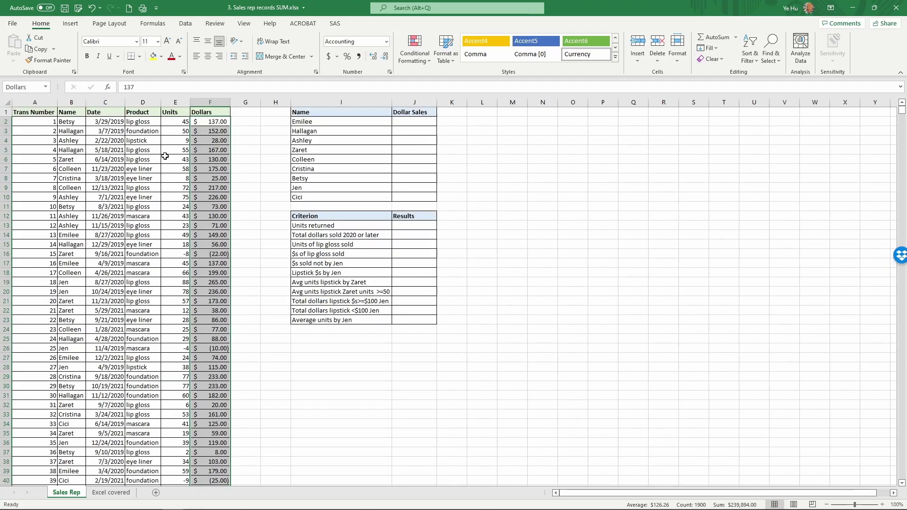
Step: Check the workbook's defined names and their references in the Name Manager, and close it
left_click(174, 153)
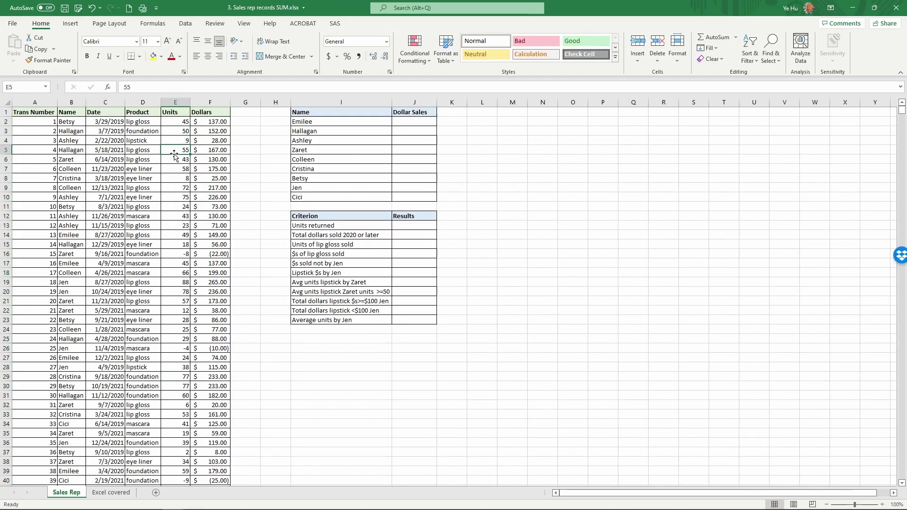
left_click(275, 178)
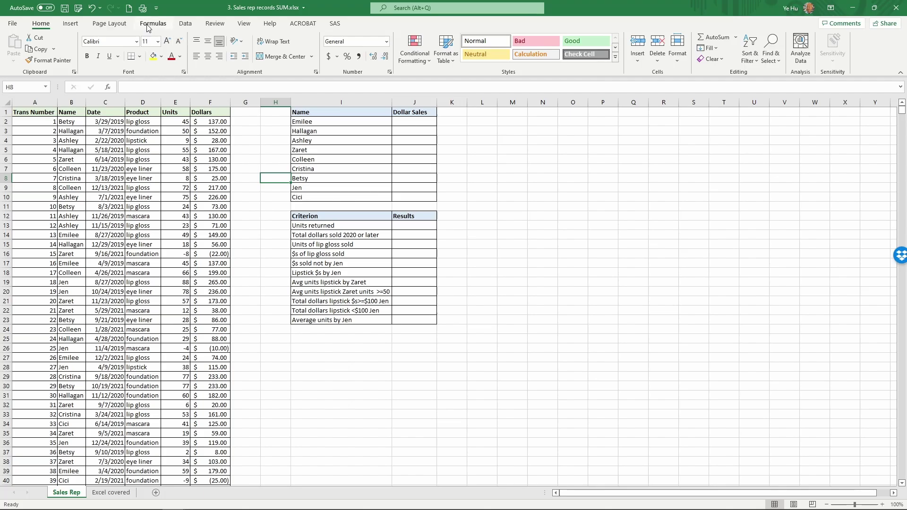
left_click(149, 24)
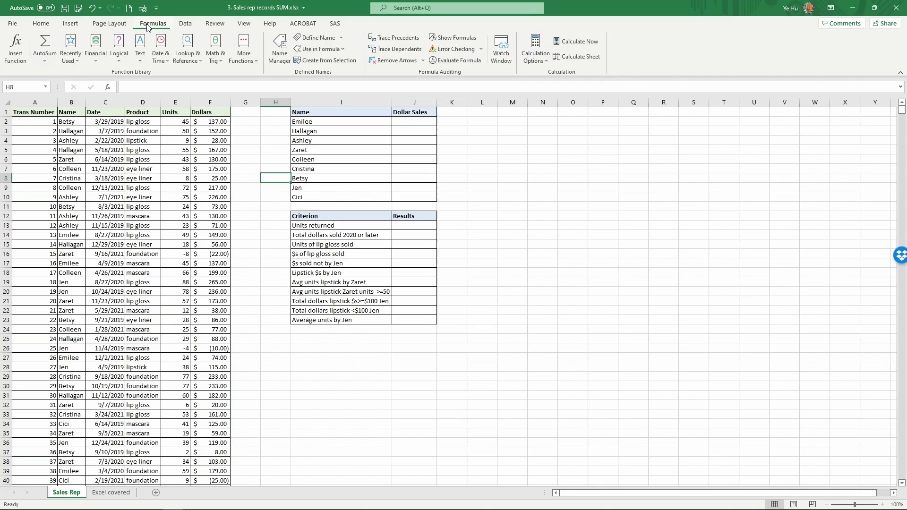
left_click(279, 48)
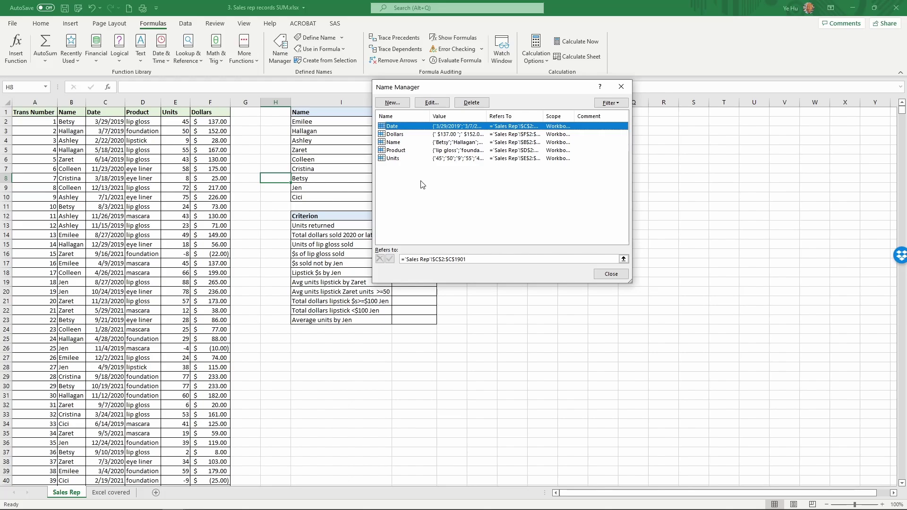
left_click(606, 276)
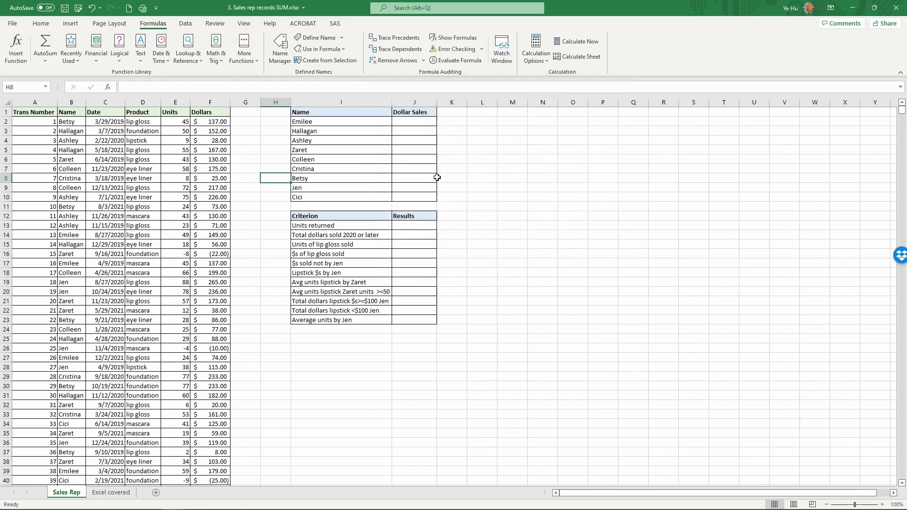
Step: Total each rep's dollar sales by entering =SUMIF(Name,I2,Dollars) in J2 and filling it down to J10
left_click(418, 121)
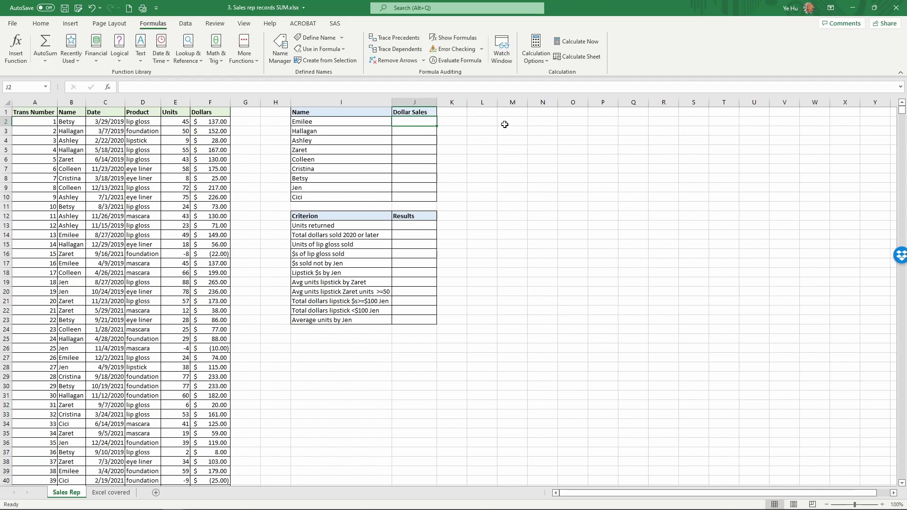
type("=sumif")
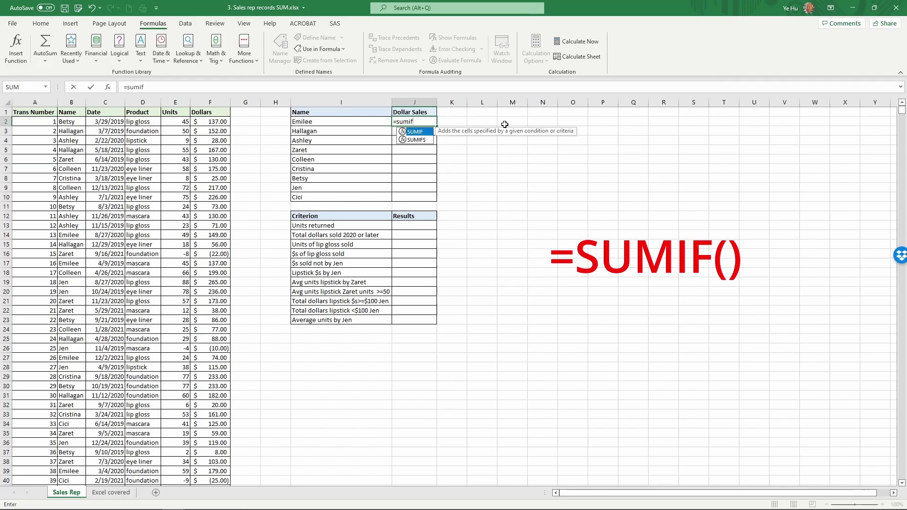
type("(")
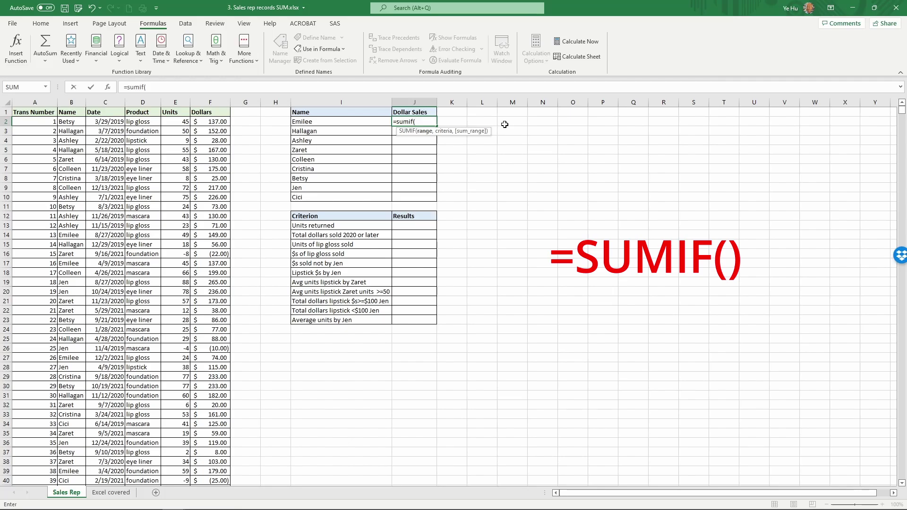
type("na")
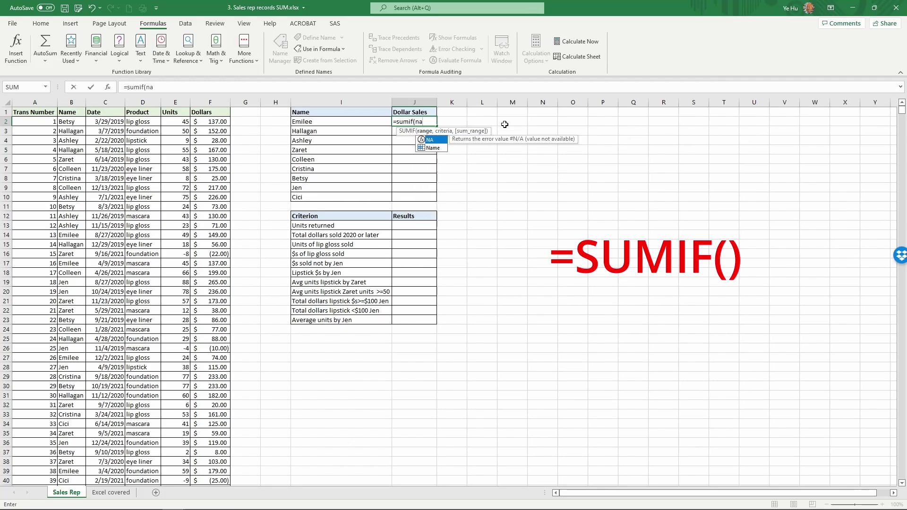
type("me,")
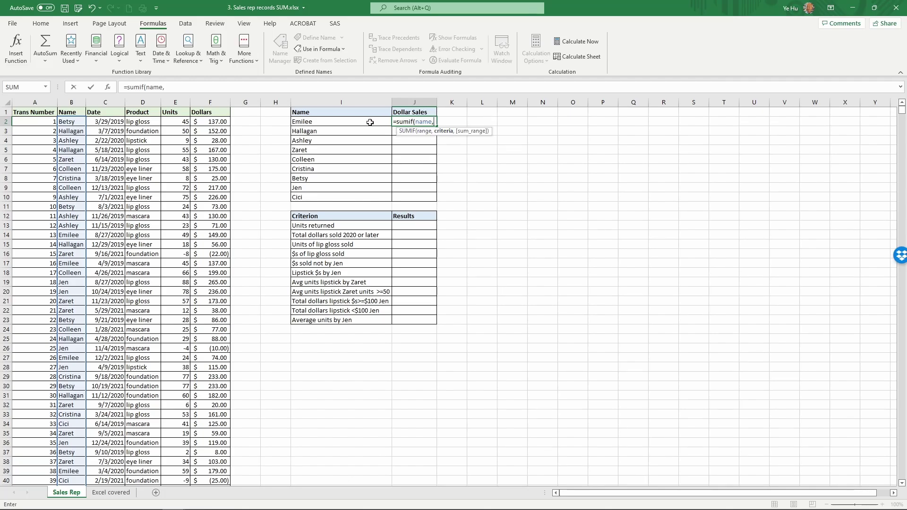
left_click(335, 122)
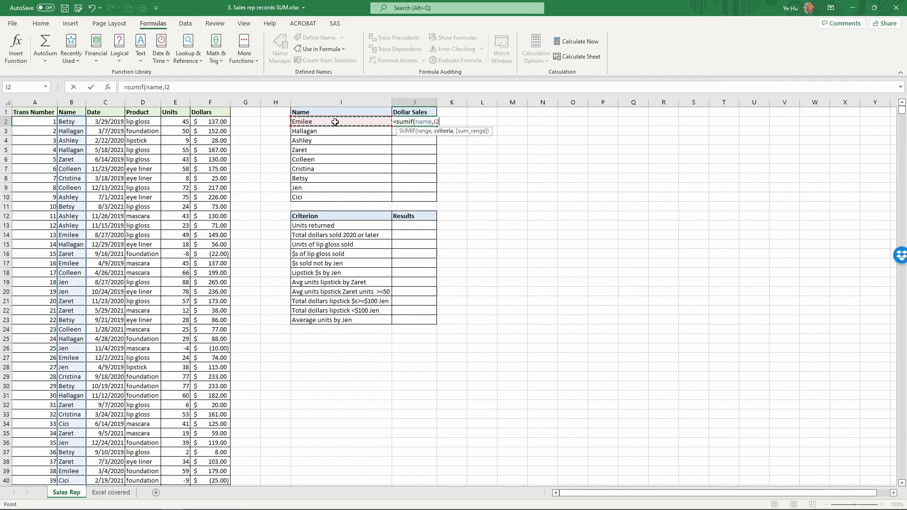
type(",")
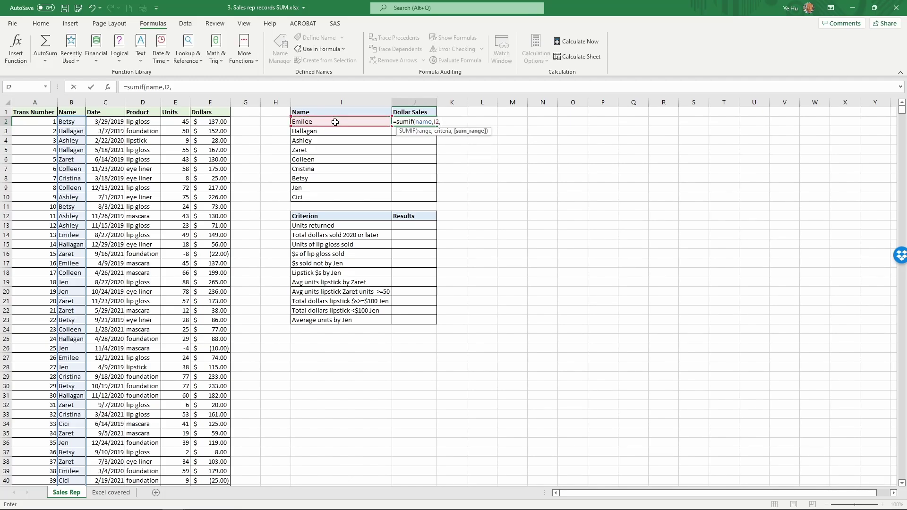
type("dollars")
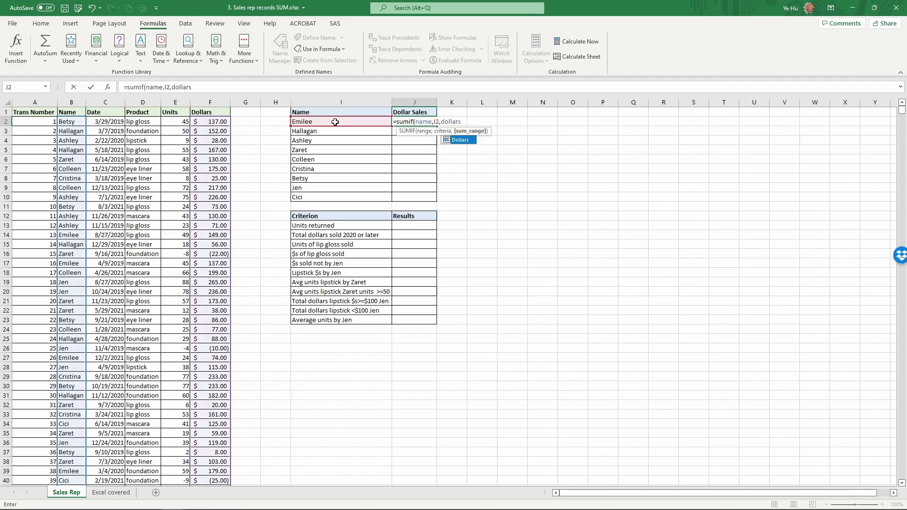
type(")")
key("Return")
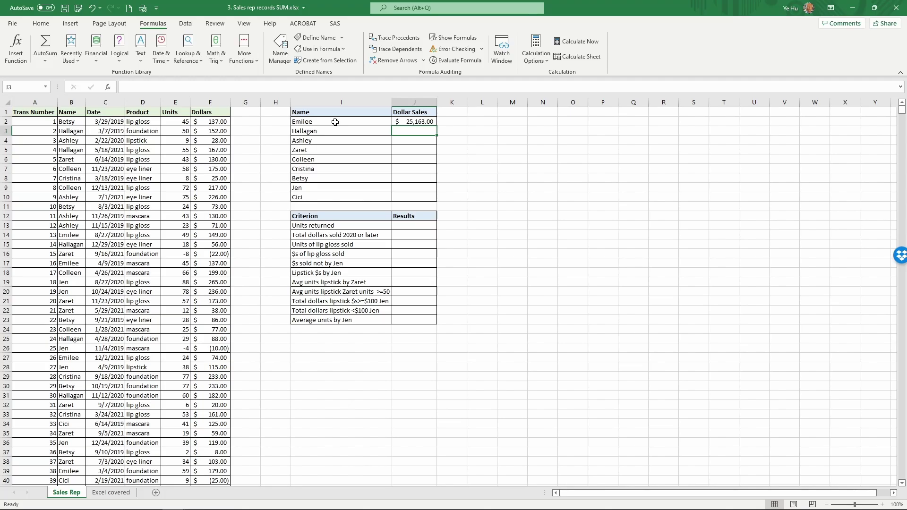
left_click(431, 121)
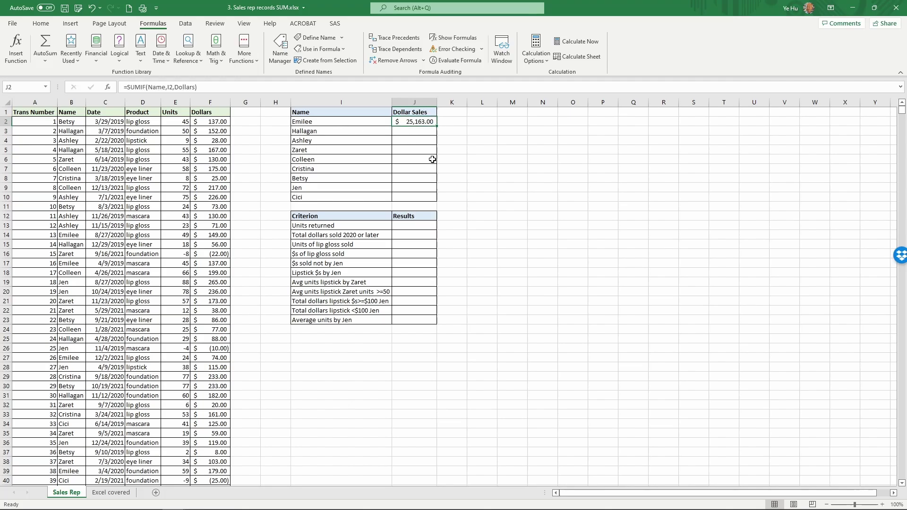
double_click(437, 126)
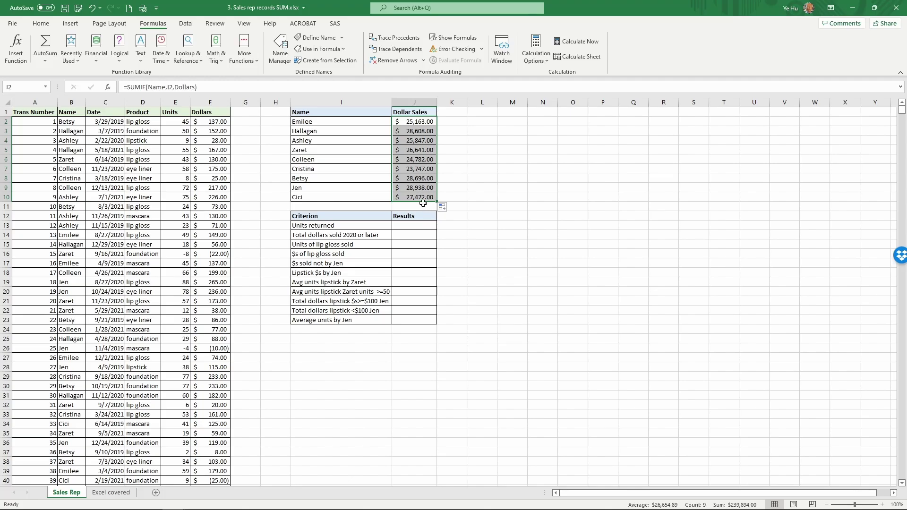
Step: Calculate the units returned in J13 with =SUMIF(Units,"<0",Units)
left_click(414, 225)
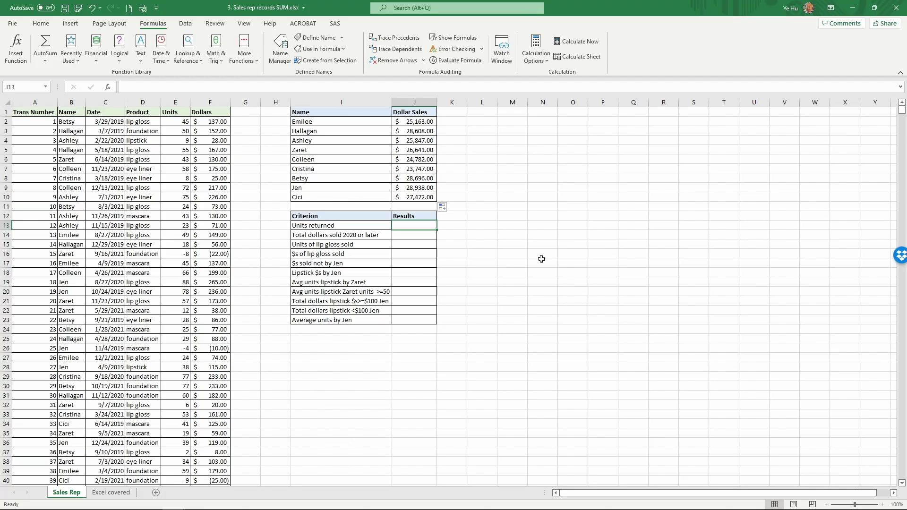
left_click(174, 256)
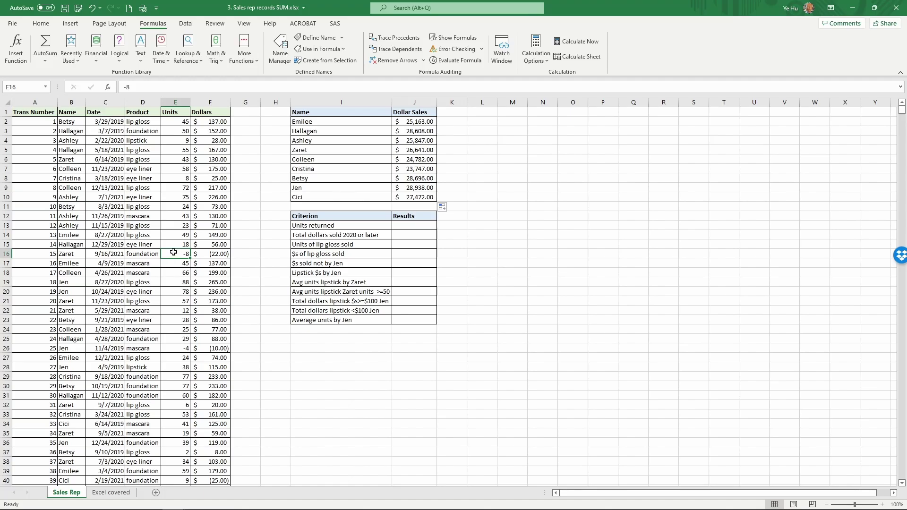
left_click(410, 224)
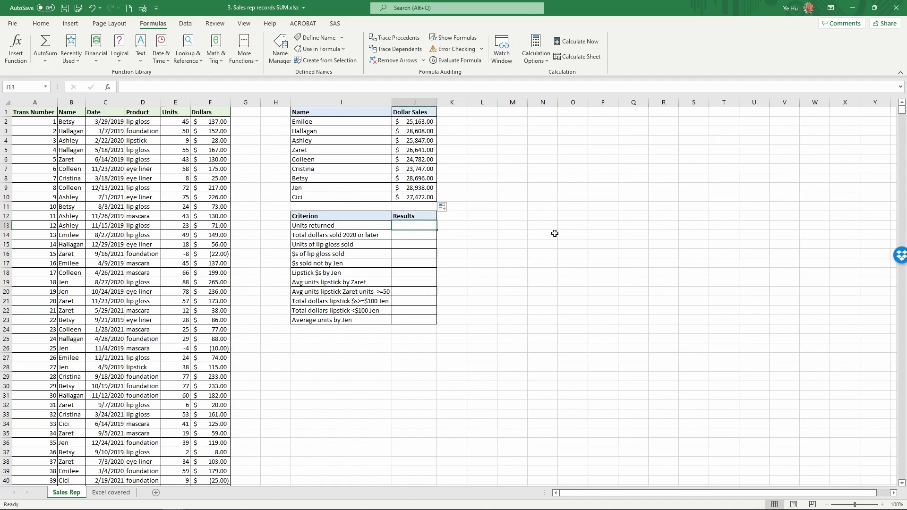
type("=")
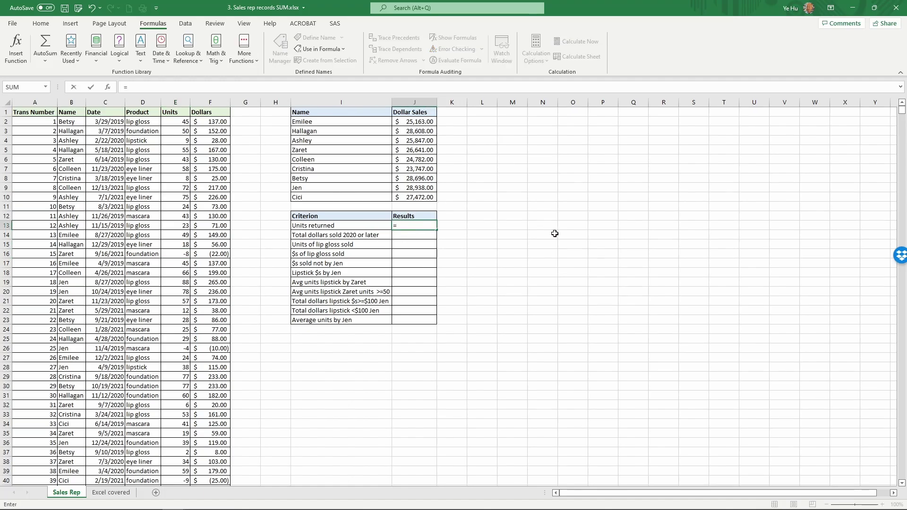
type("sumif(")
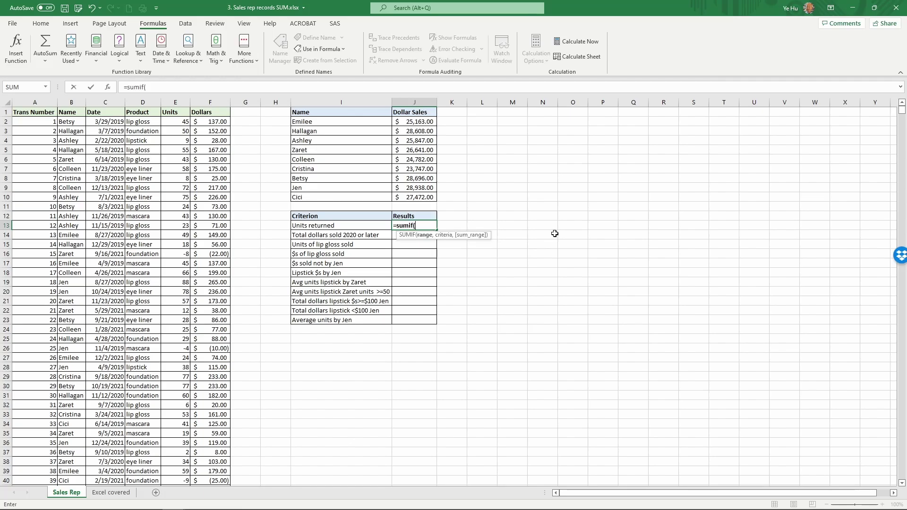
type("un")
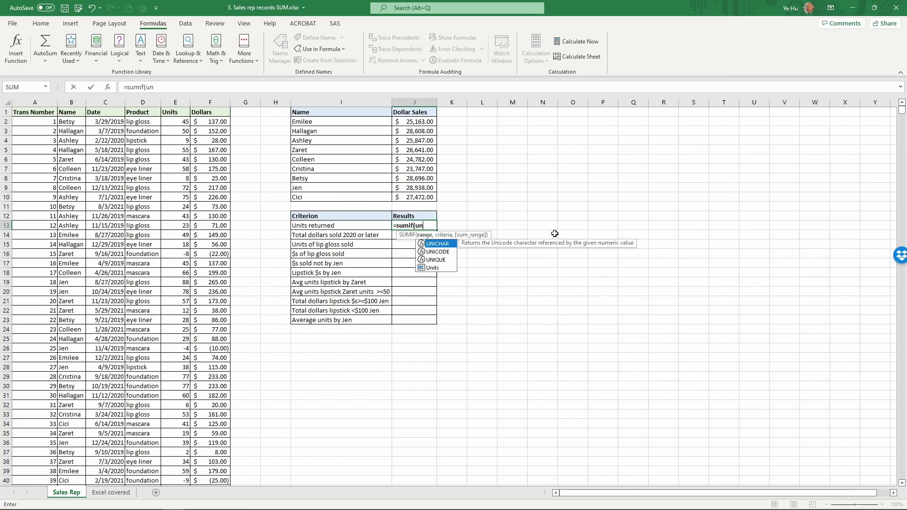
type("its,\"<0")
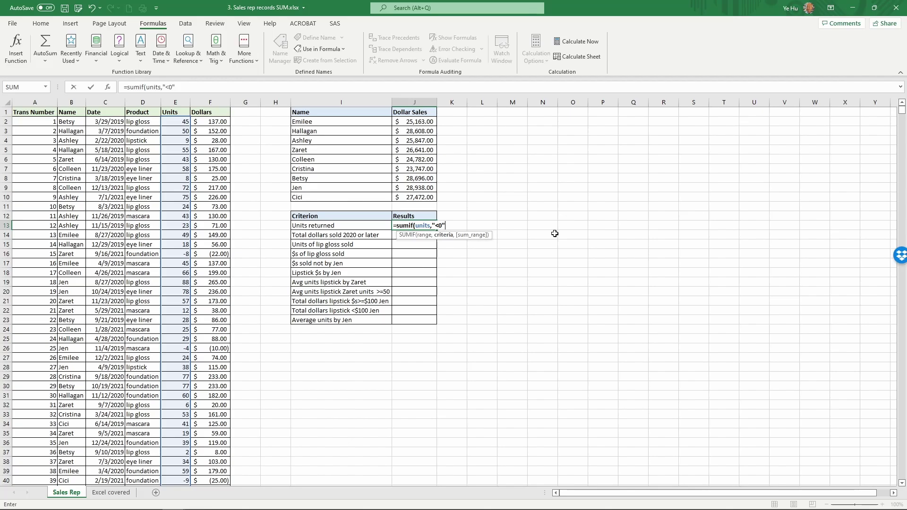
type(",units")
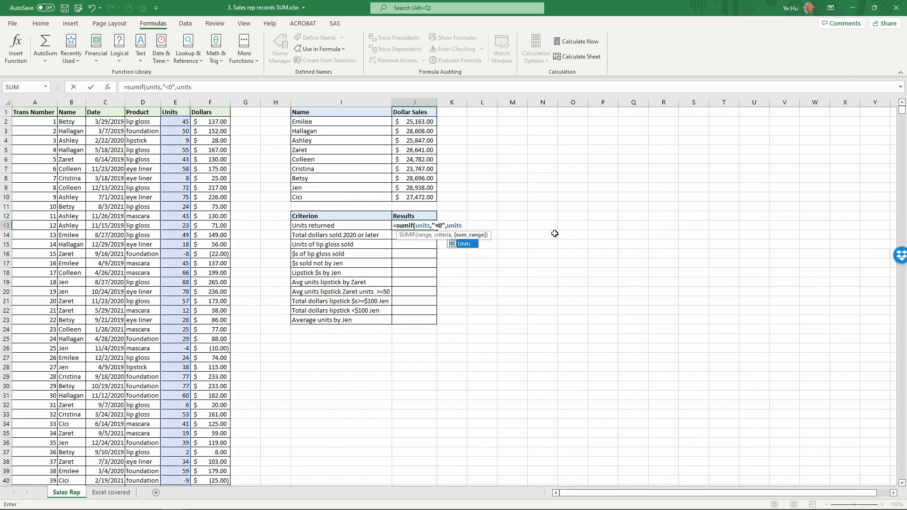
type(")")
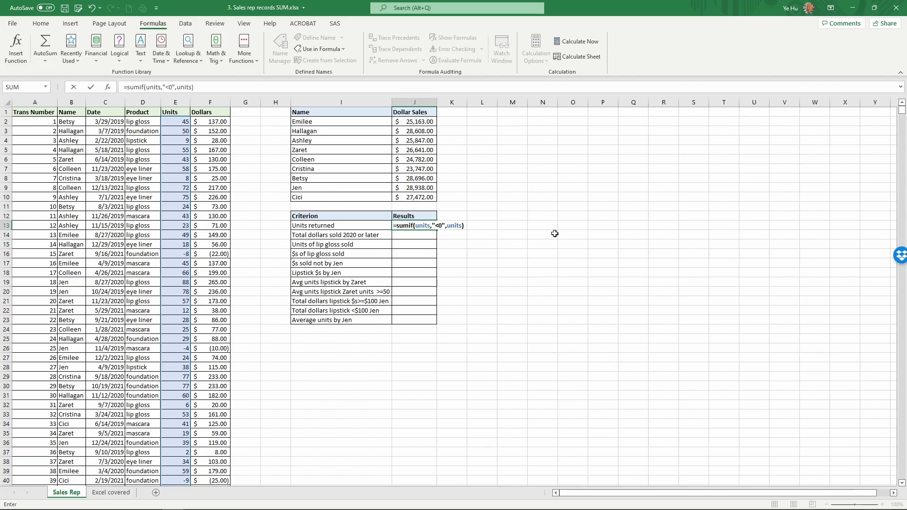
key("Return")
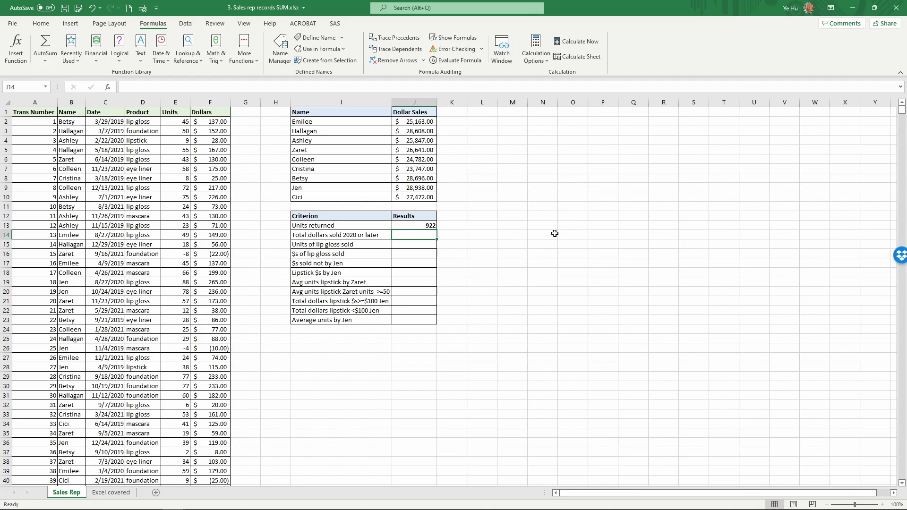
Step: Negate the units returned formula in J13, making it =-SUMIF(Units,"<0",Units)
left_click(422, 224)
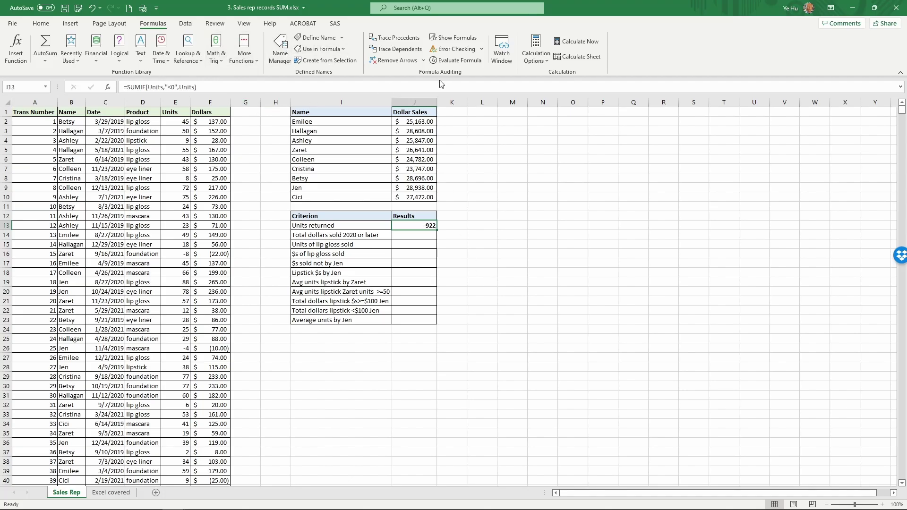
left_click(127, 87)
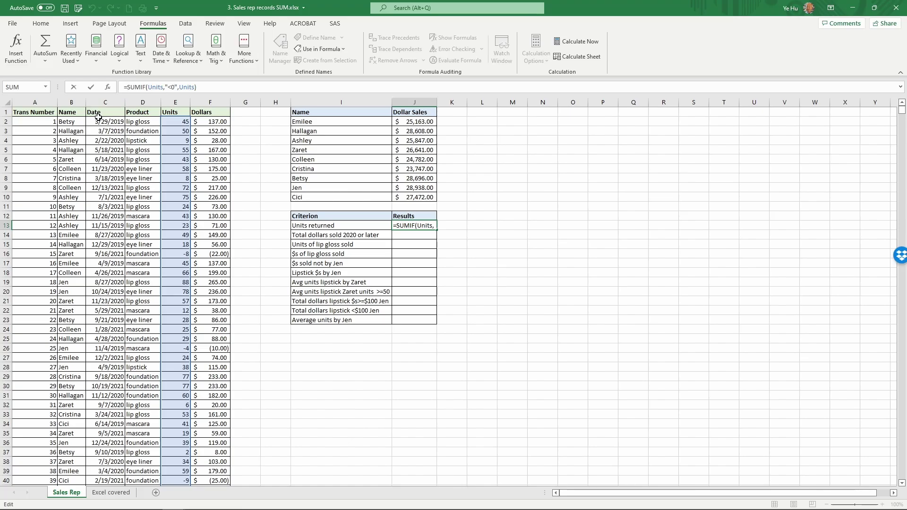
type("-")
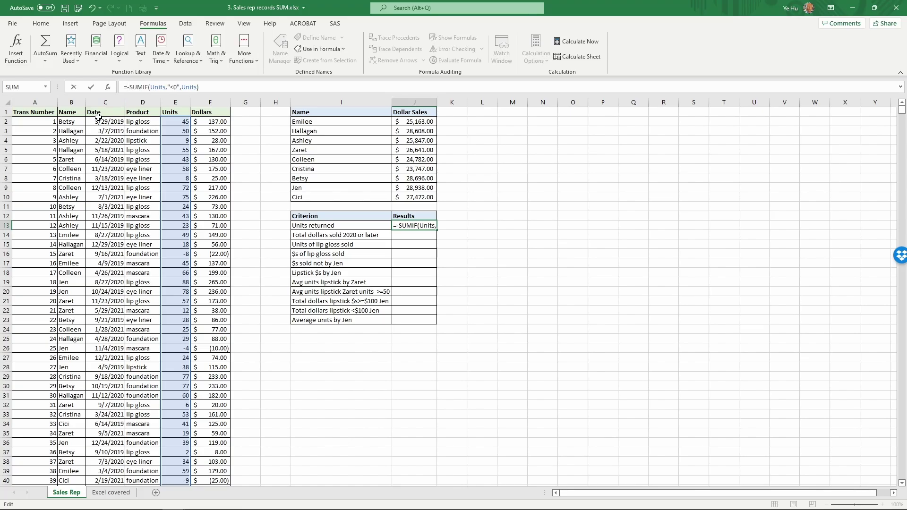
key("Return")
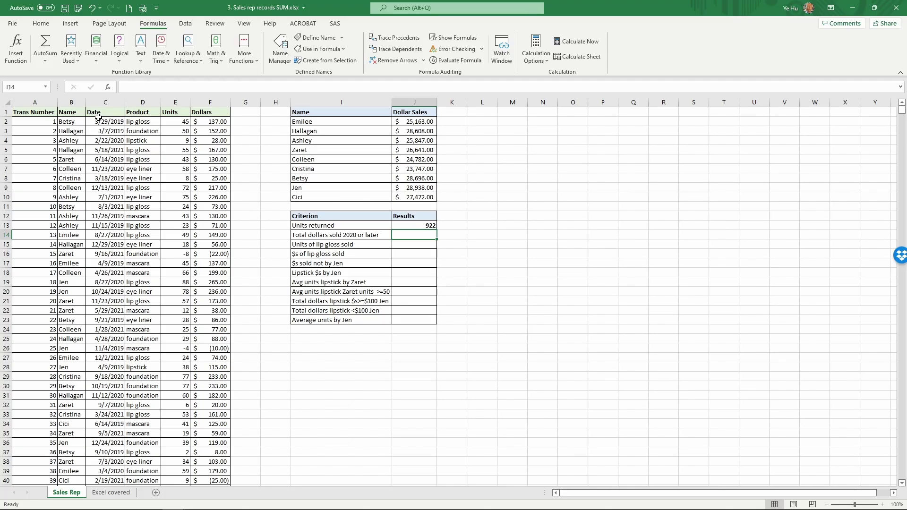
Step: Calculate the total dollars sold in 2020 or later in J14 with =SUMIF(Date,">12/31/2019",Dollars)
type("=sumif(")
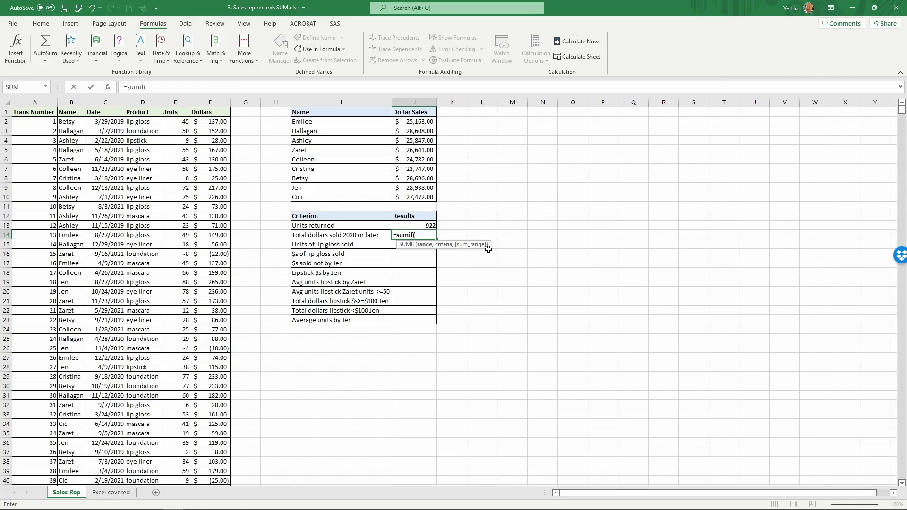
type("date,")
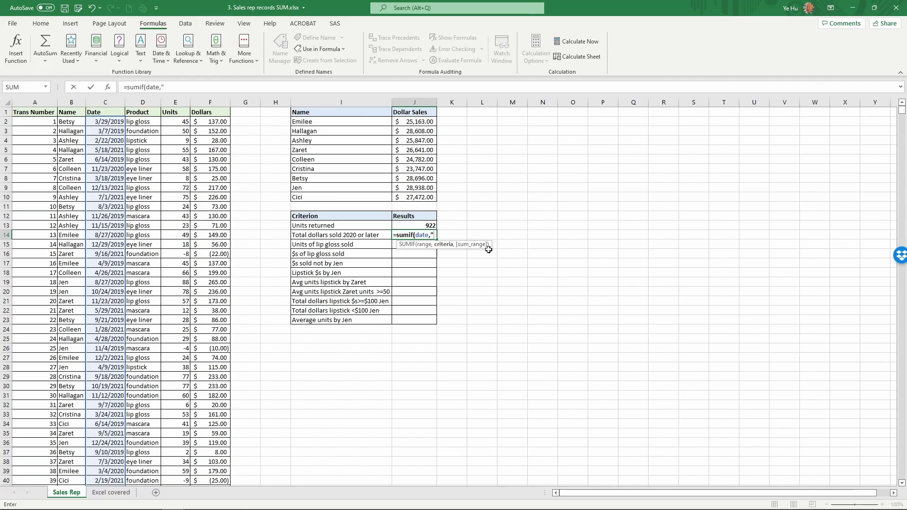
type("\">12/31/2019")
type(",")
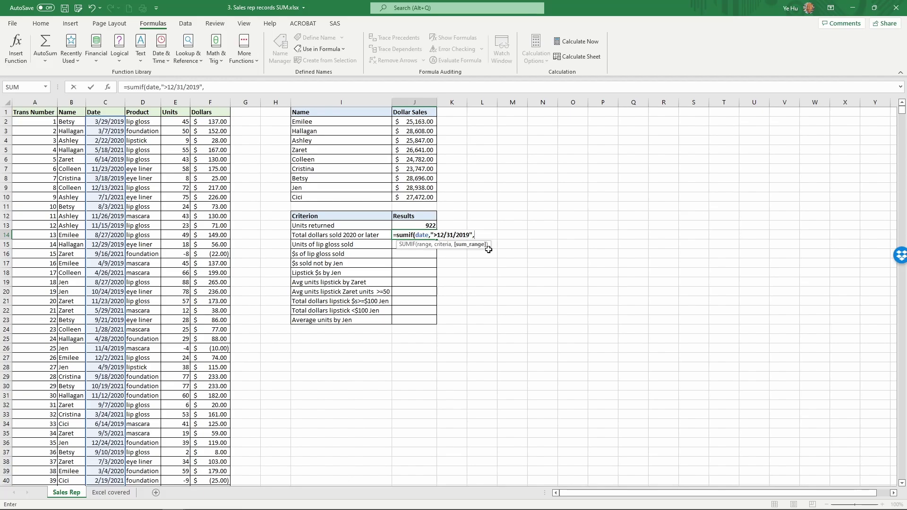
type("dollars")
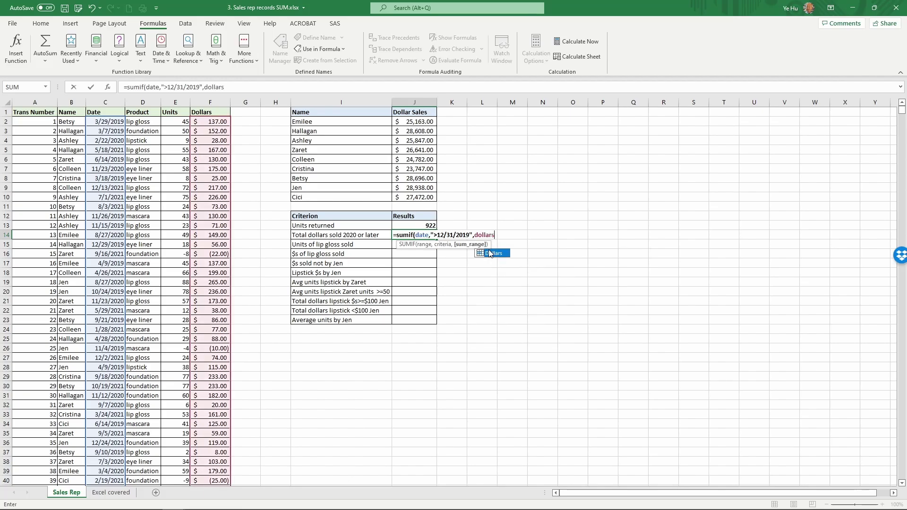
type(")")
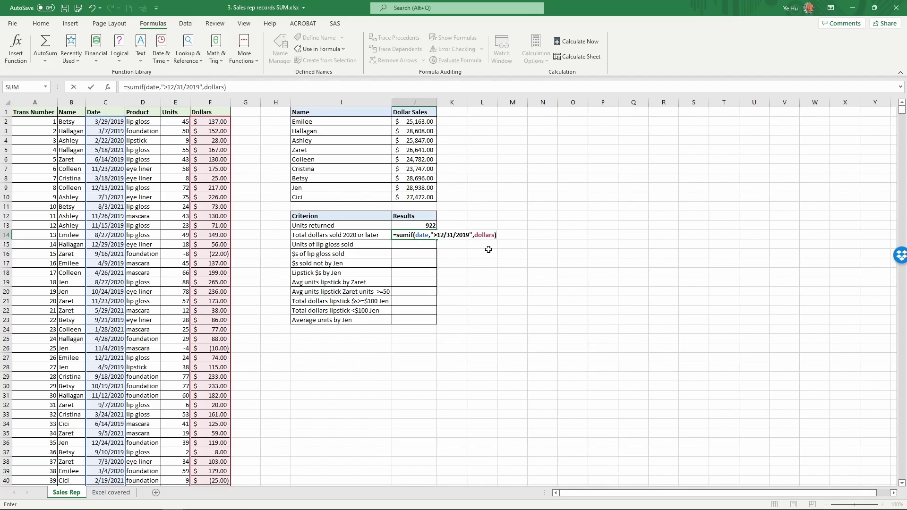
key("Return")
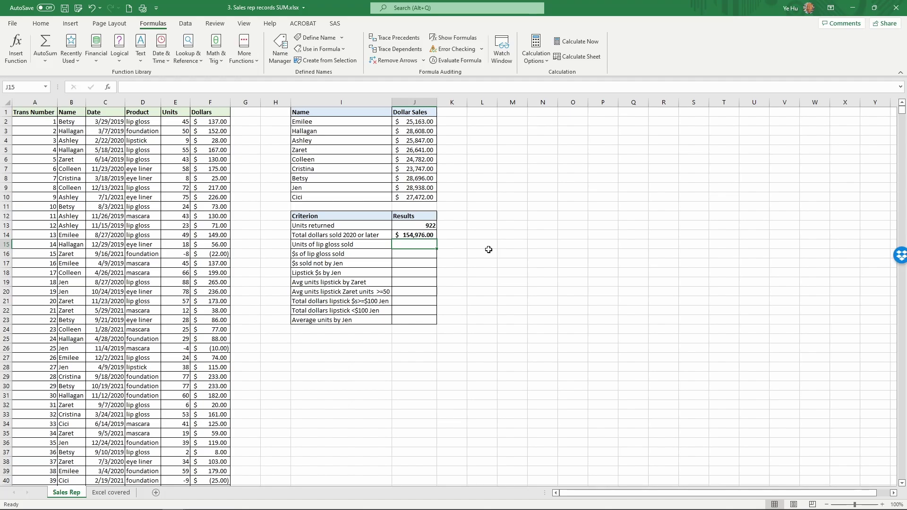
Step: Calculate the units of lip gloss sold in J15 with =SUMIF(Product,"lip gloss",Units)
type("=")
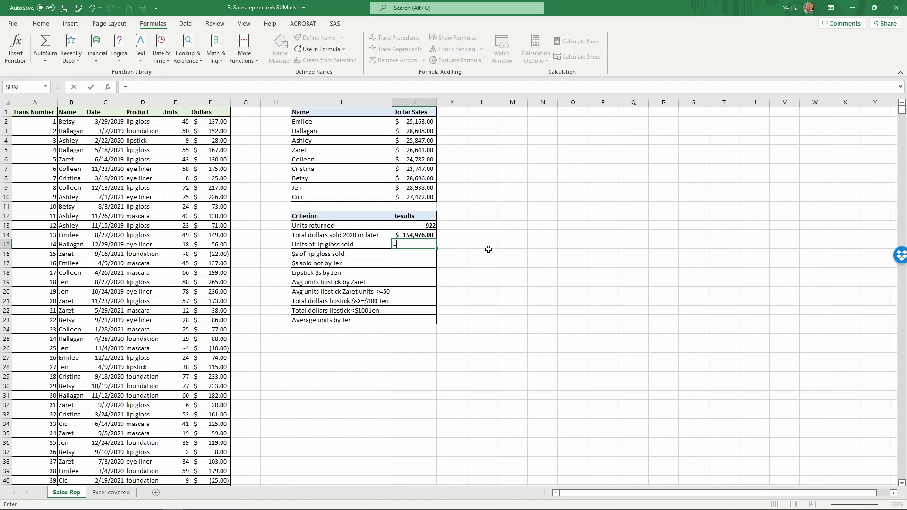
type("sumif")
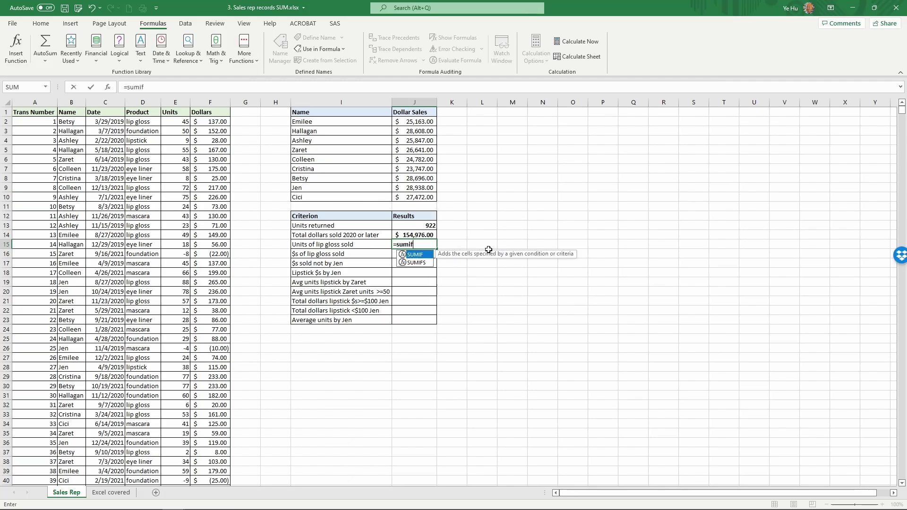
type("(")
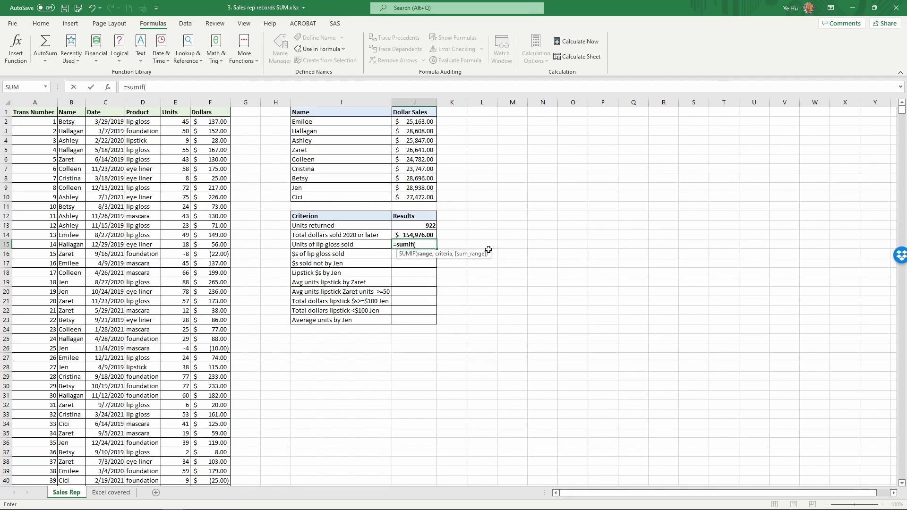
type("pr")
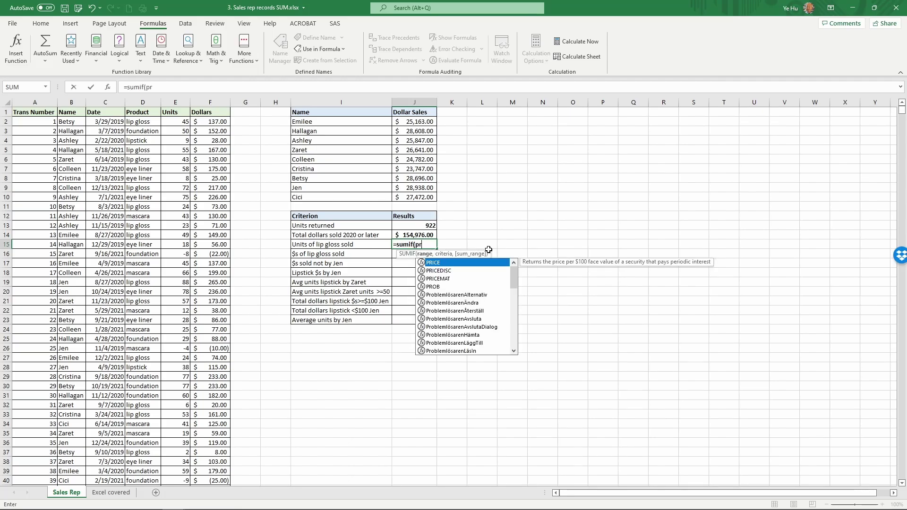
type("oduct,")
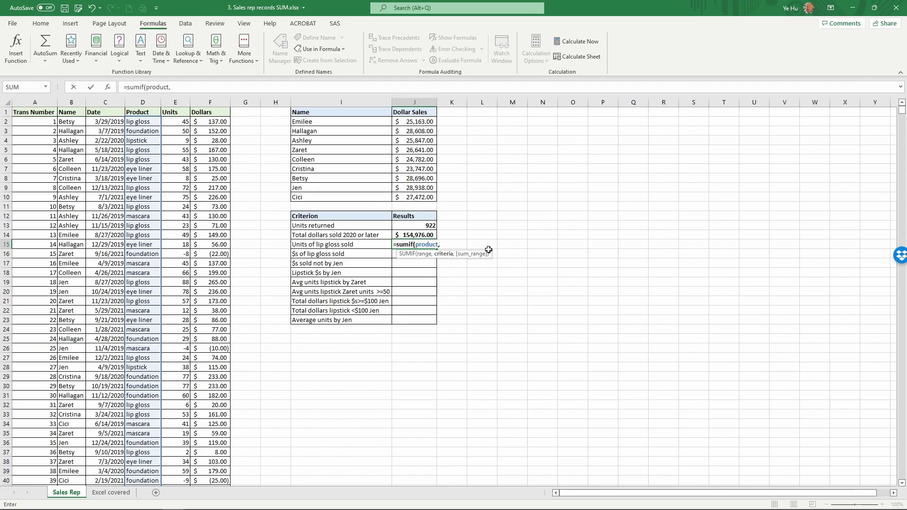
type("\"lip gloss\",units")
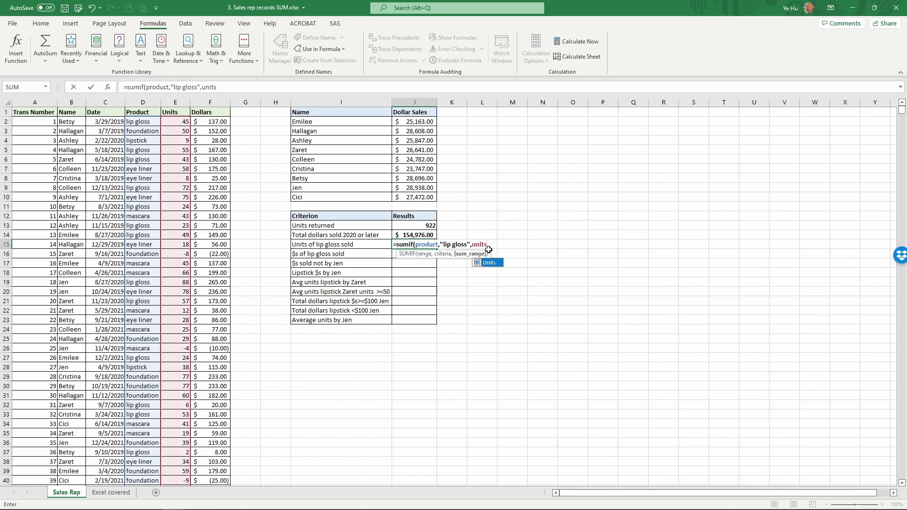
type(")")
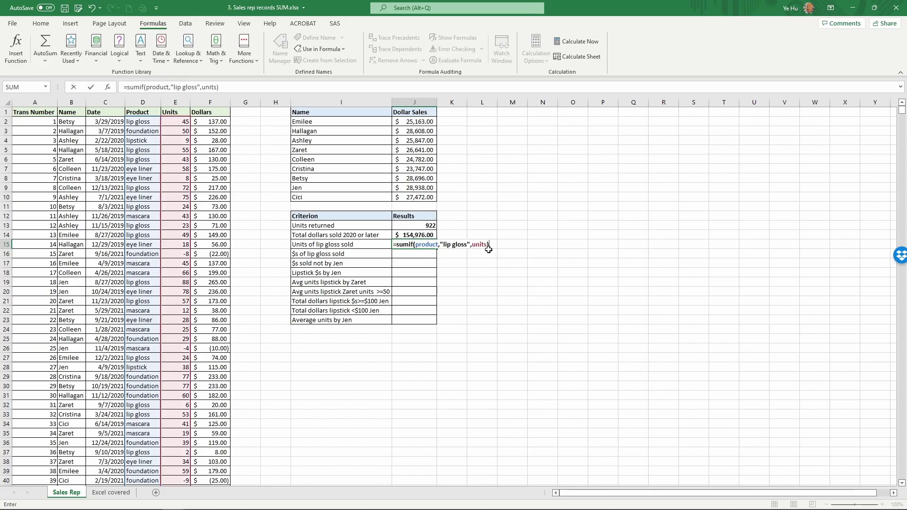
key("Return")
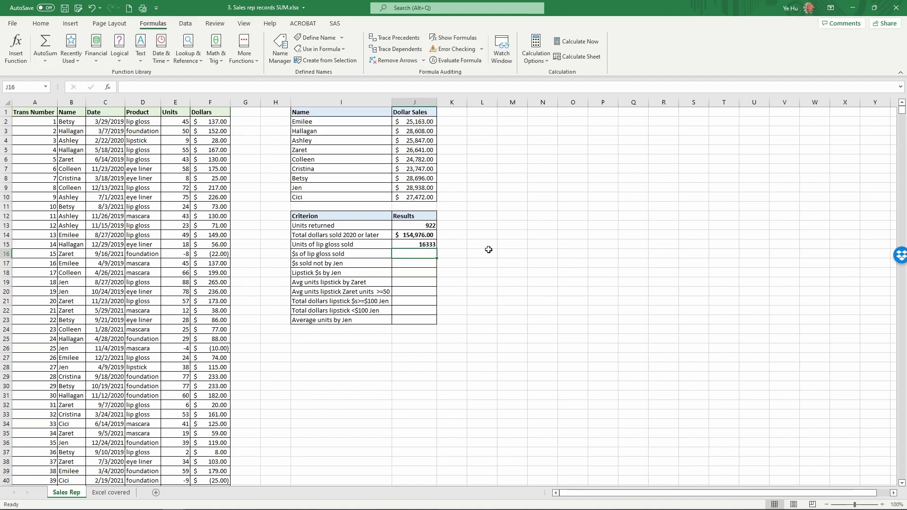
Step: Calculate the dollars of lip gloss sold in J16 with =SUMIF(Product,"lip gloss",Dollars)
type("=")
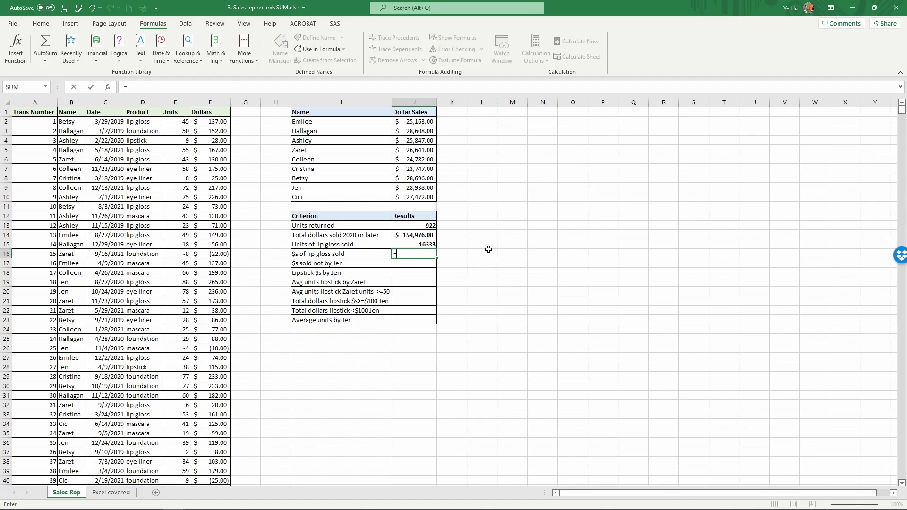
type("sumif(")
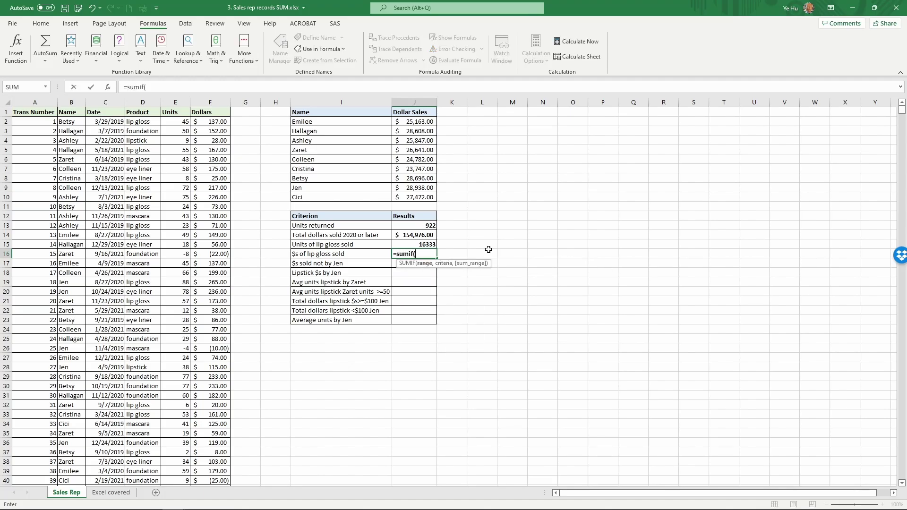
type("pro")
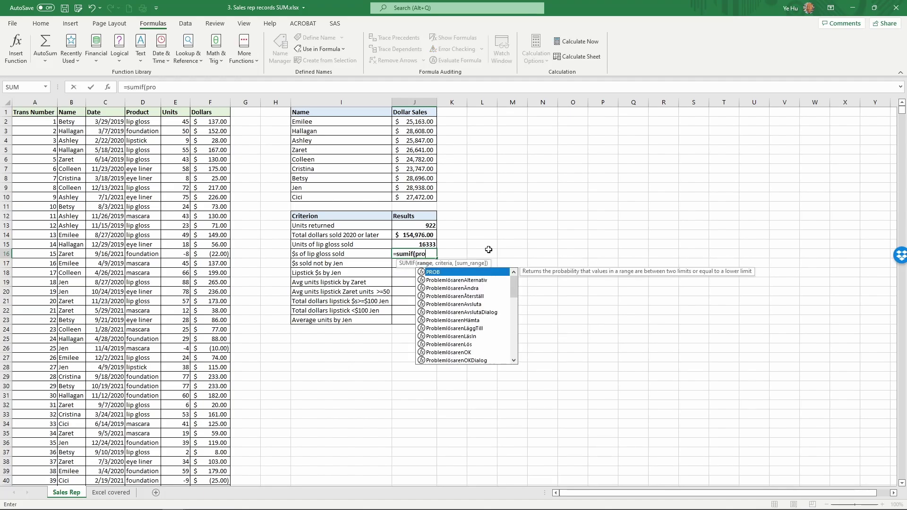
type("duct,\"")
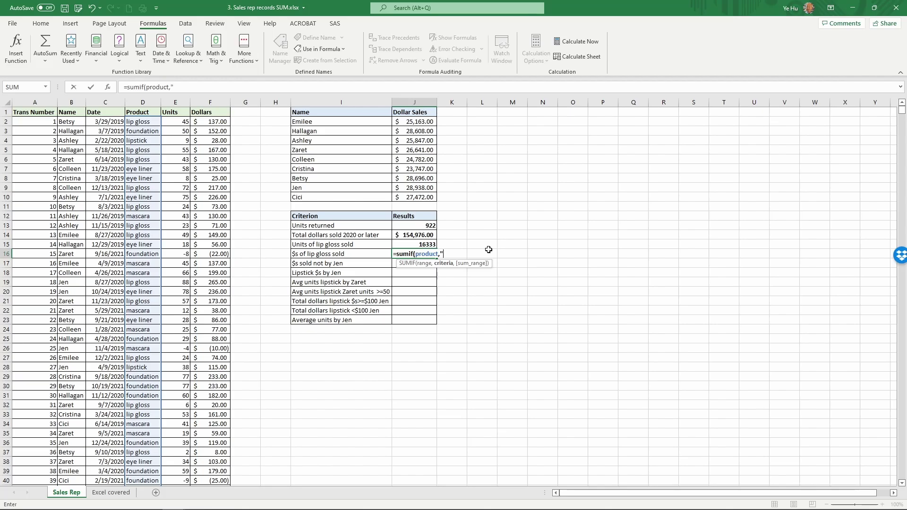
type("lip gloss\",dollars)")
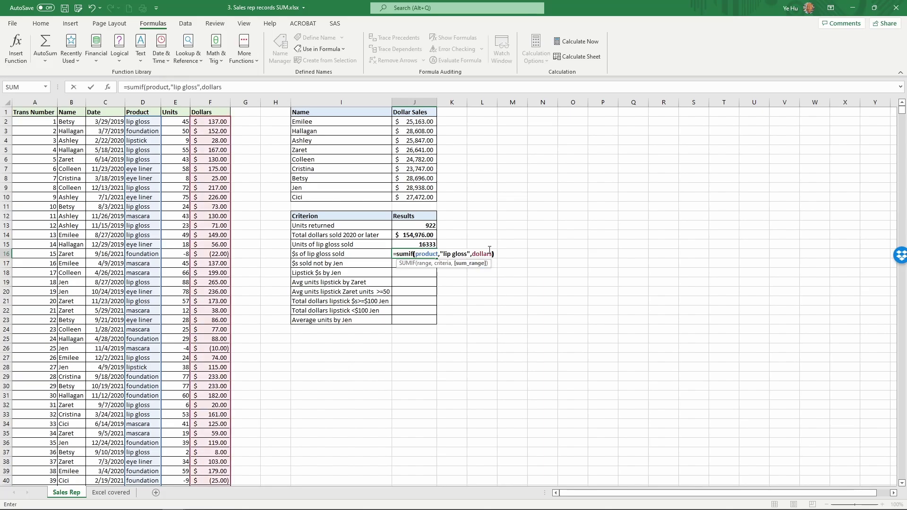
key("Return")
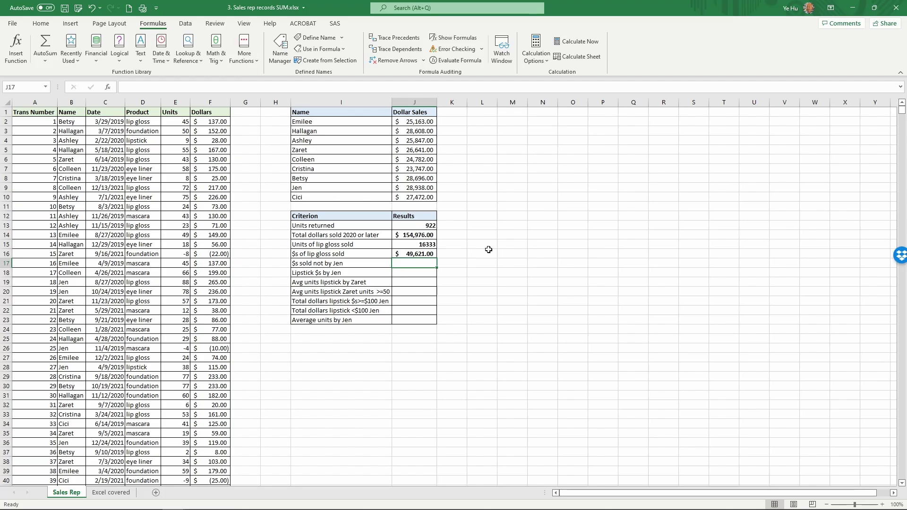
Step: Total the Dollars in J17 with a SUMIF on Name, using a not-equal (<>) criterion for the rep named in I17
type("=")
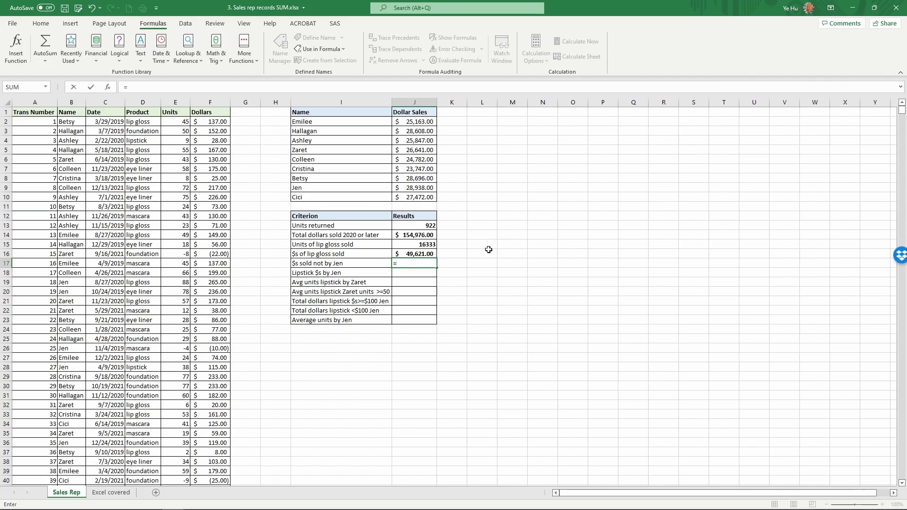
type("sumif(")
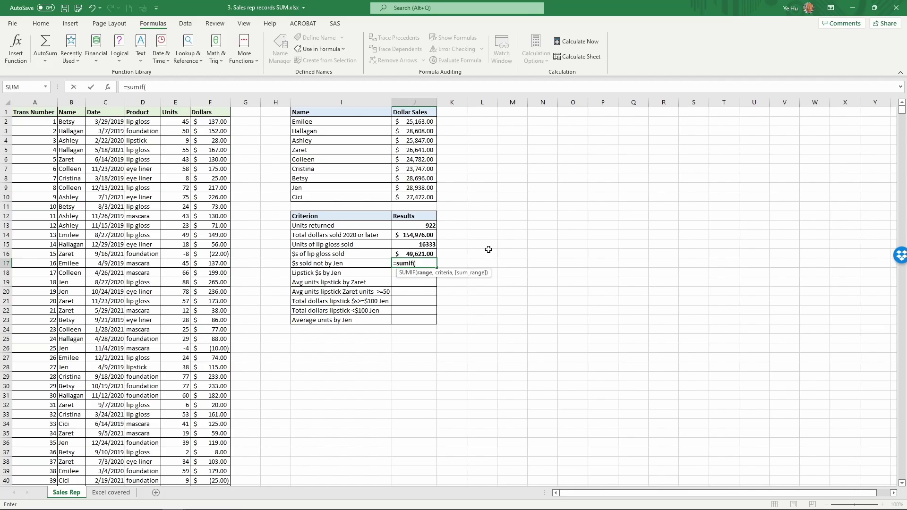
type("name,")
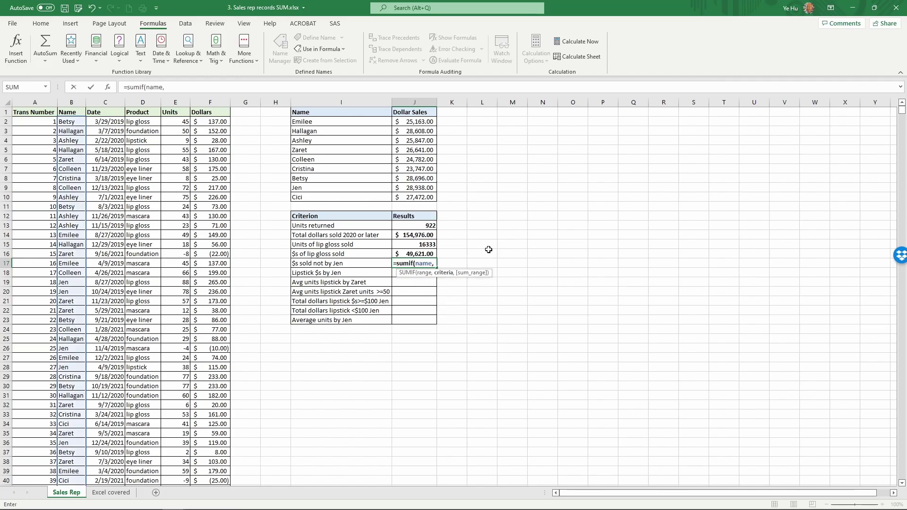
type("\"")
type("<>Jen\",dollar")
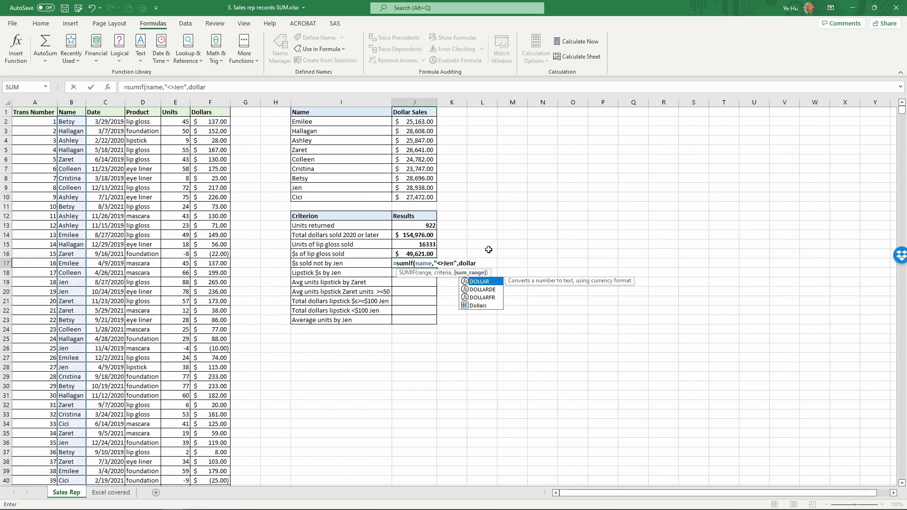
type("s)")
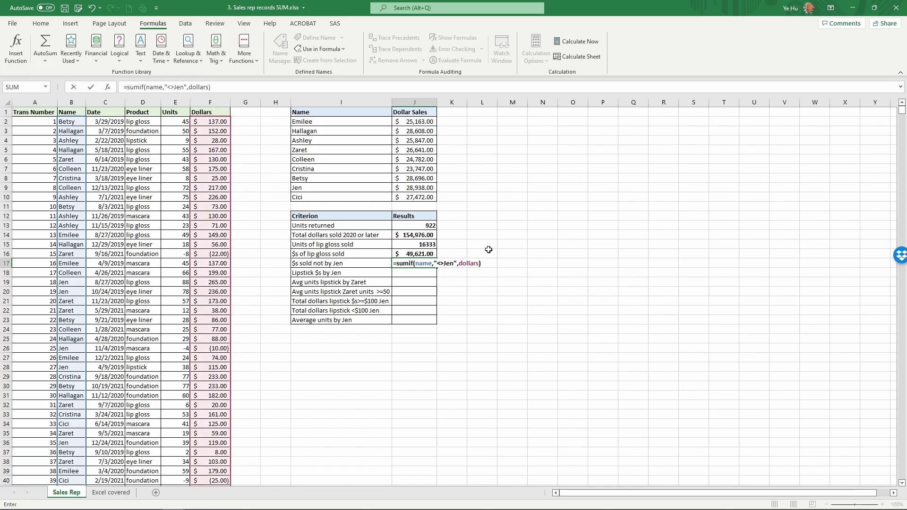
key("Return")
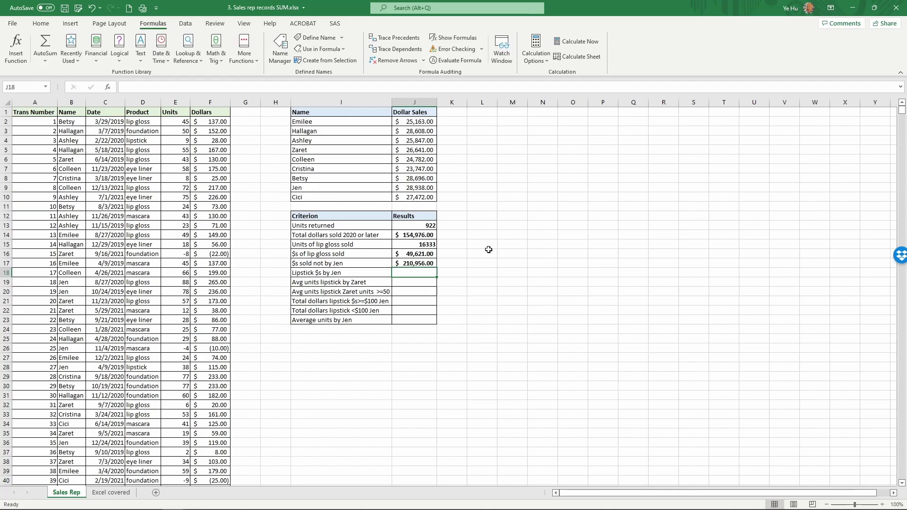
Step: Total the Dollars in J18 with SUMIFS, requiring Product to be "lipstick" and Name to match the rep named in I18
type("=")
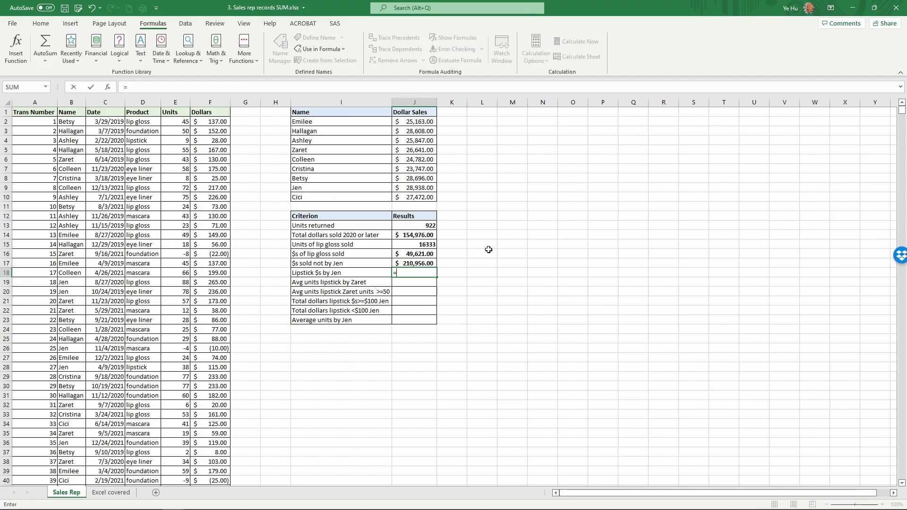
type("sumifs")
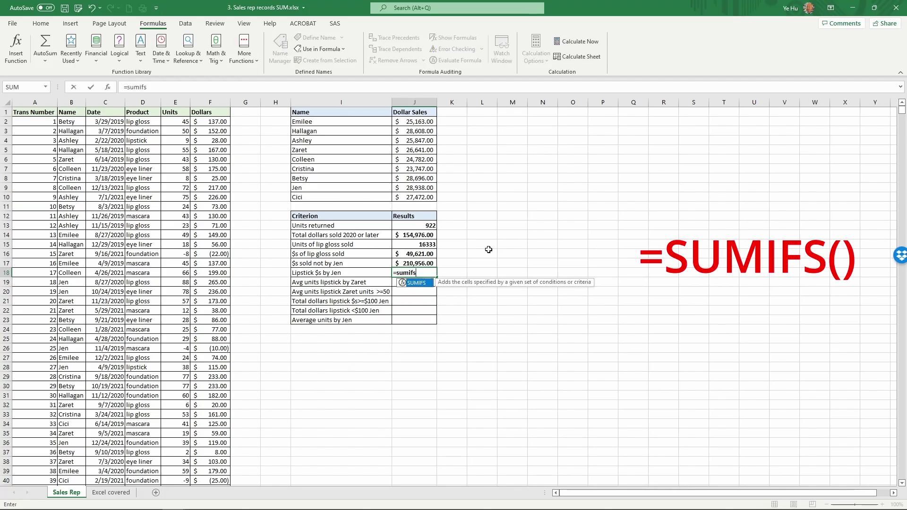
type("(")
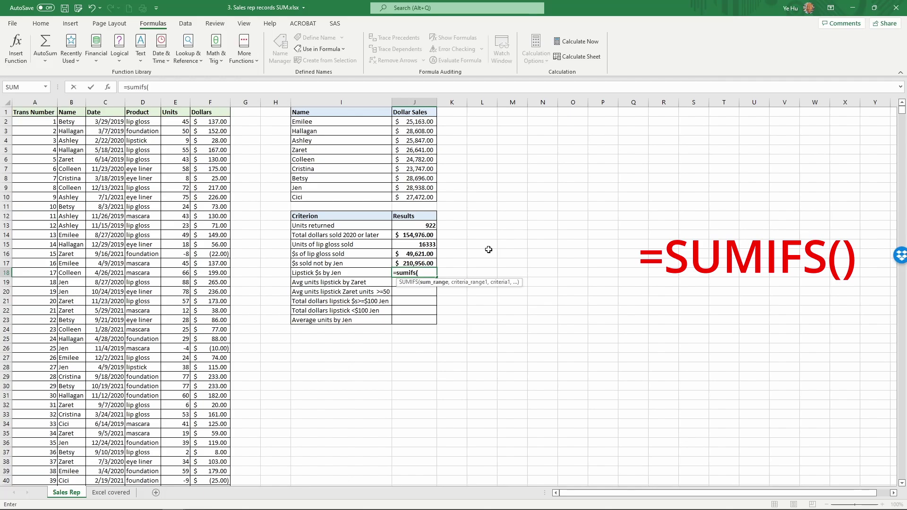
type("doll")
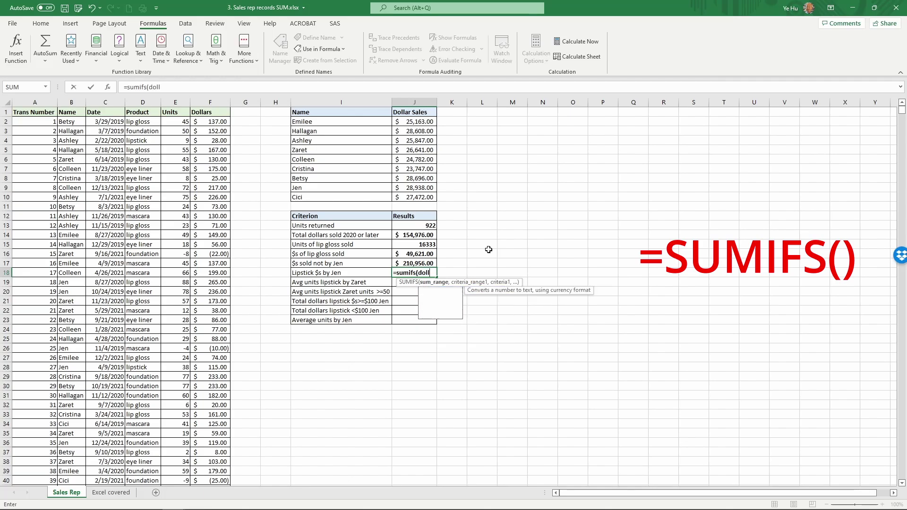
type("ars,")
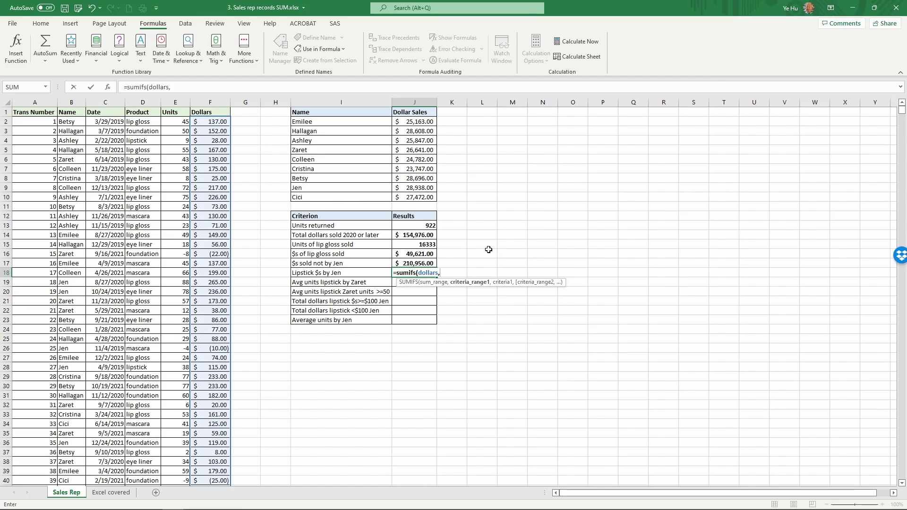
type("product,")
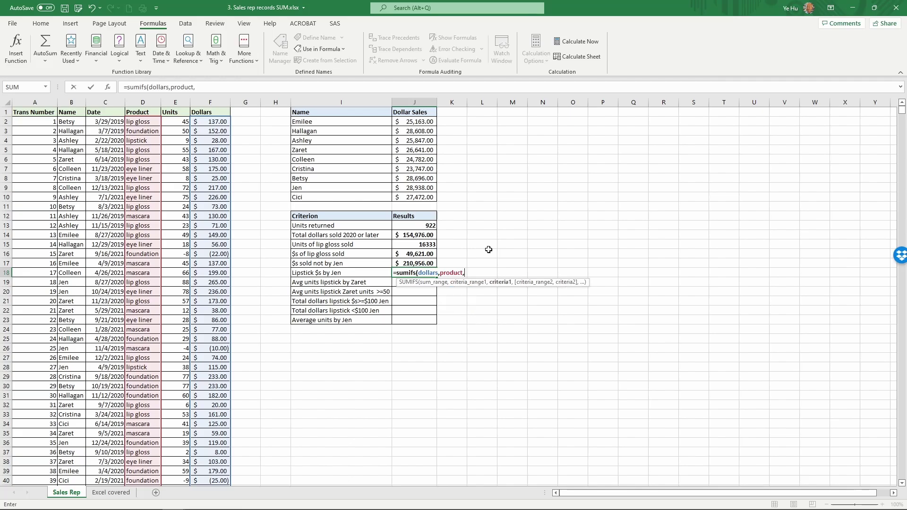
type("\"lipstick\",")
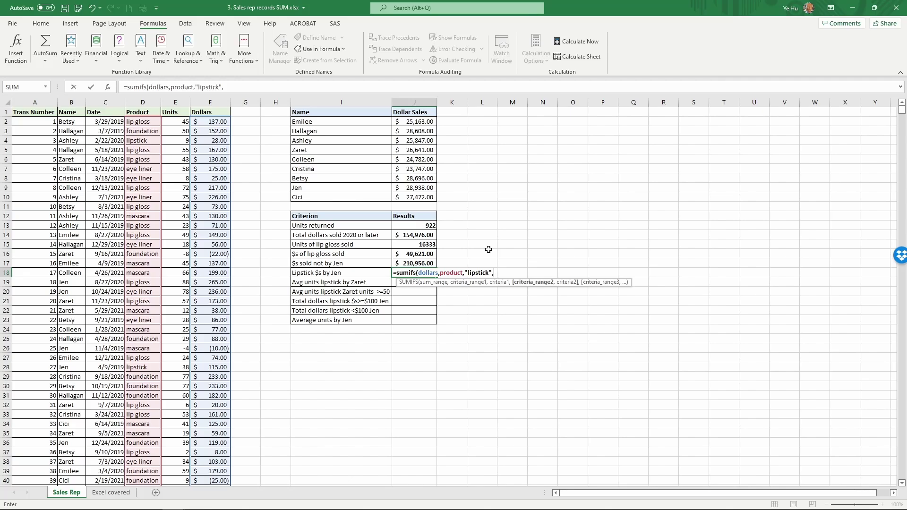
type("name,")
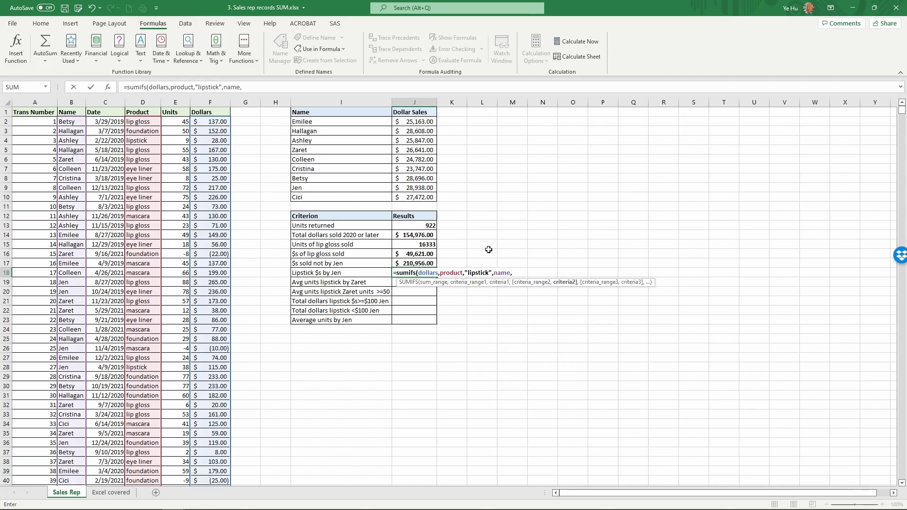
type("\"Jen\")")
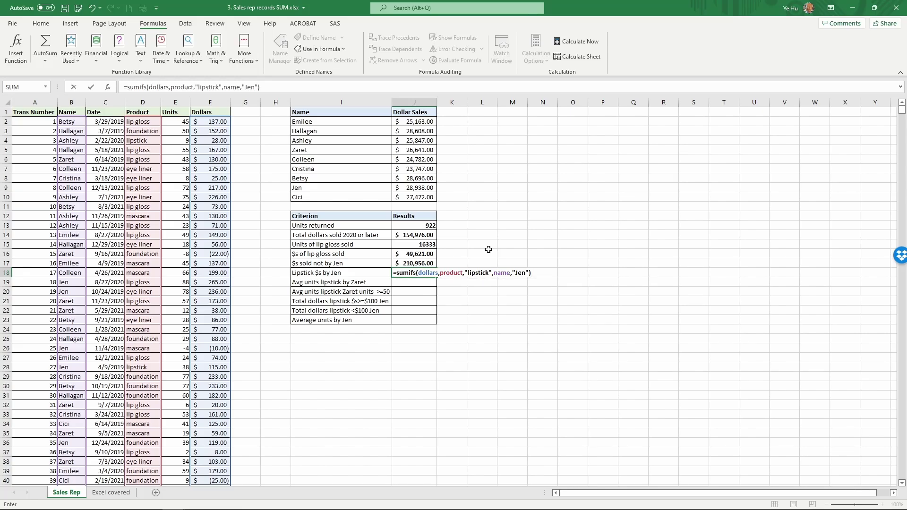
key("Return")
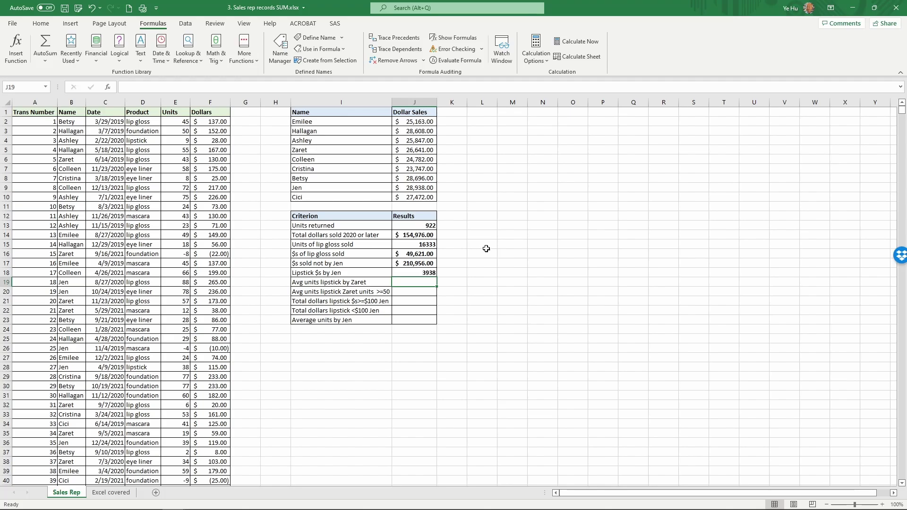
Step: Format the lipstick dollars result in J18 with the dollar Accounting number format
left_click(416, 272)
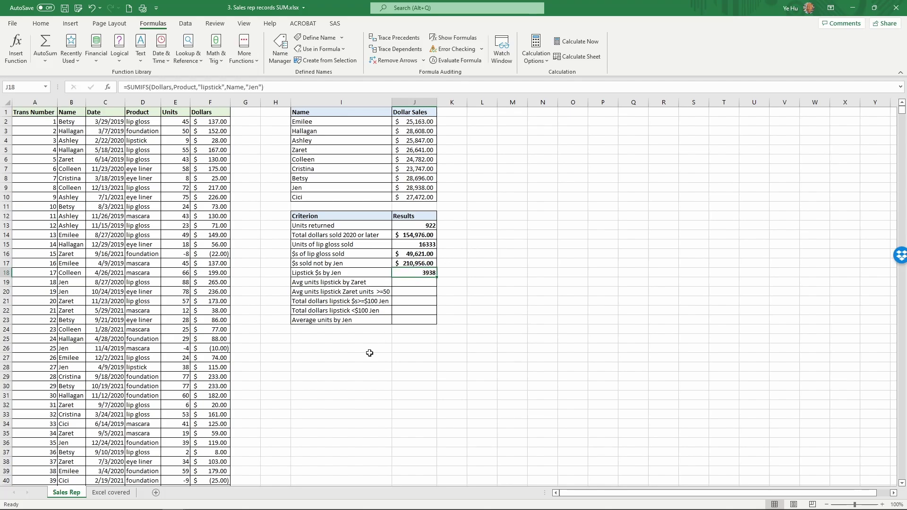
left_click(45, 28)
left_click(329, 58)
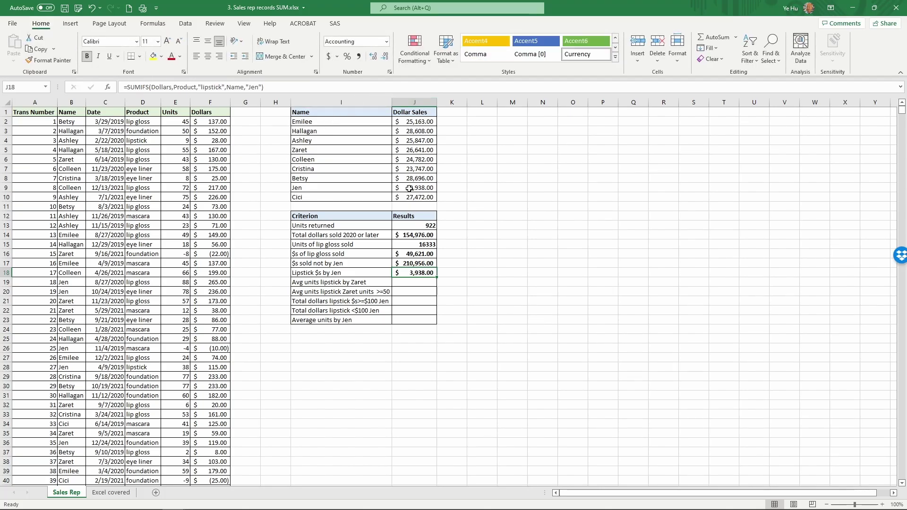
Step: Average the Units in J19 with AVERAGEIFS, requiring Product to be "lipstick" and Name to match the rep named in I19
left_click(423, 282)
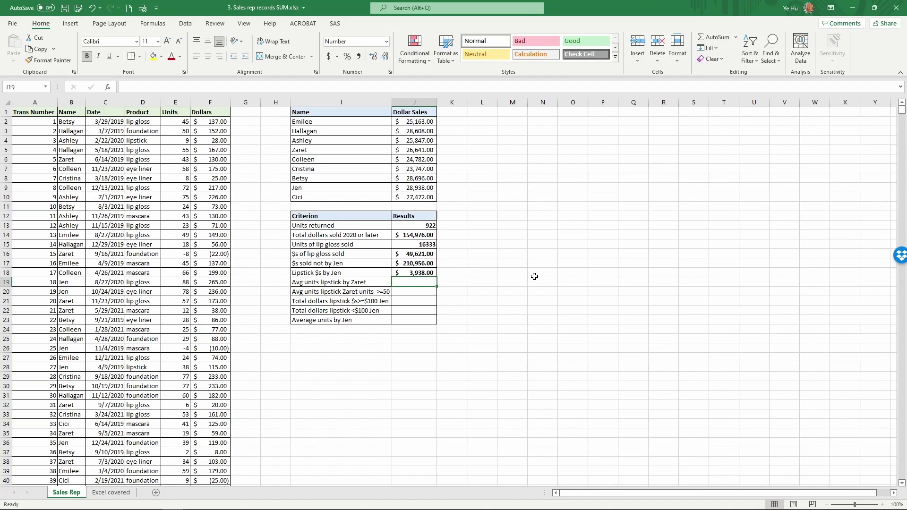
type("=averag")
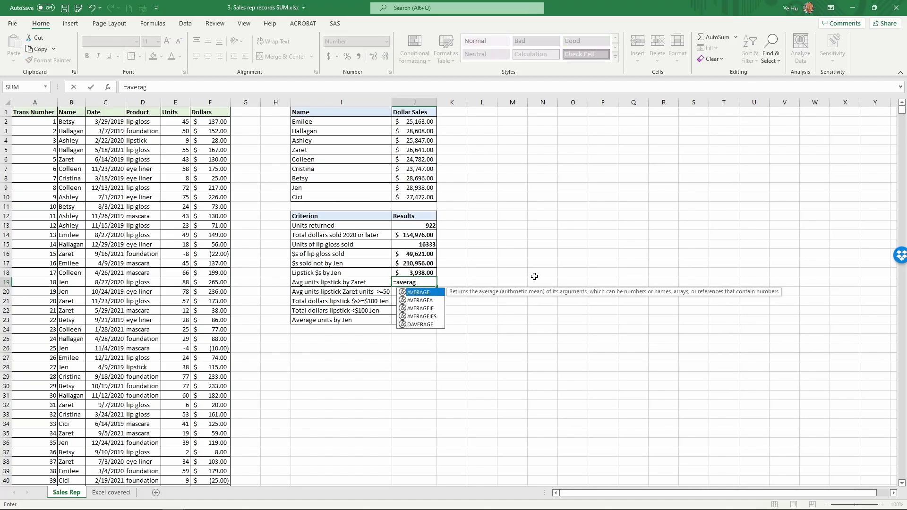
type("eifs")
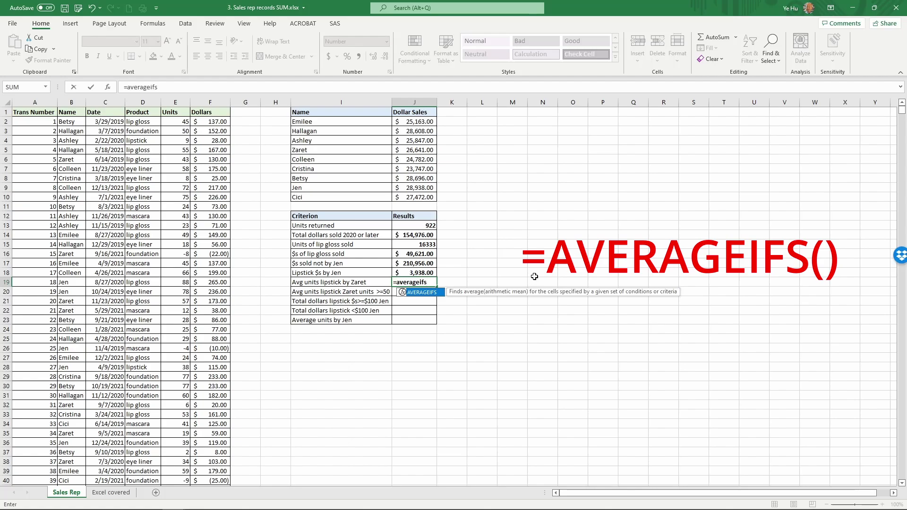
type("(")
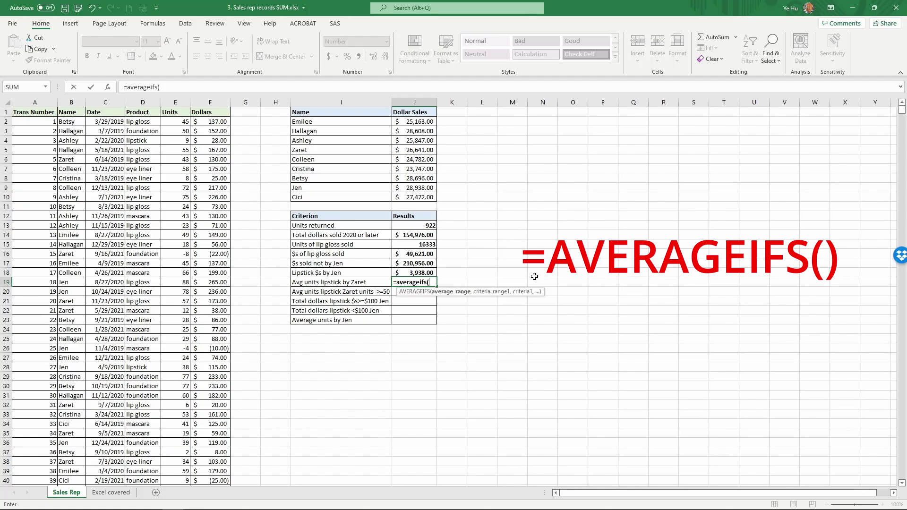
type("unit")
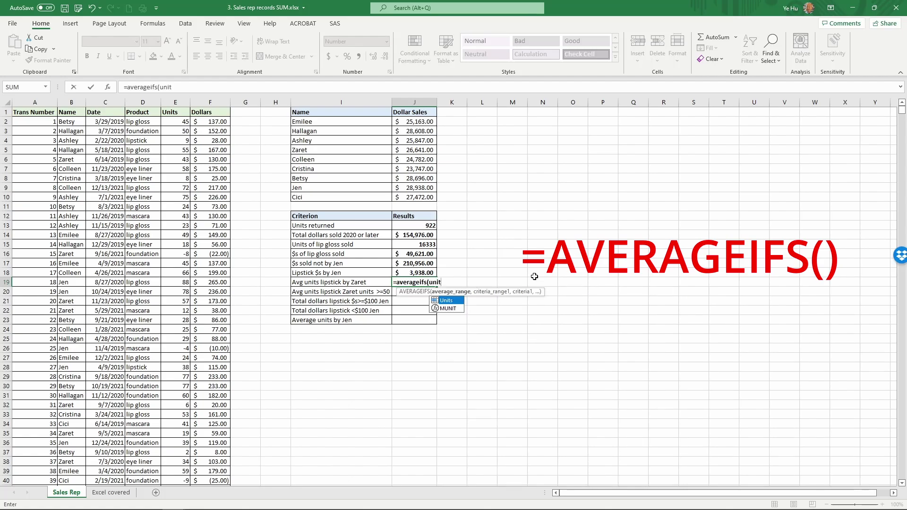
type("s,")
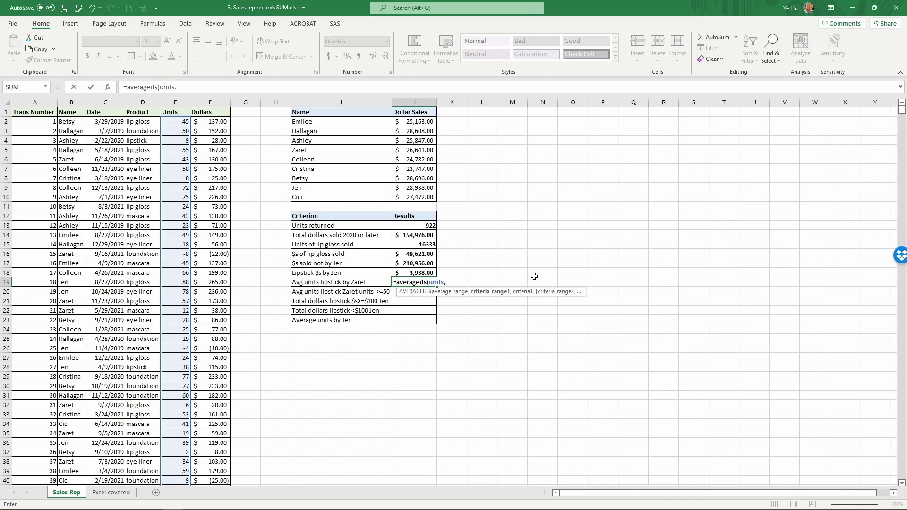
type("product,")
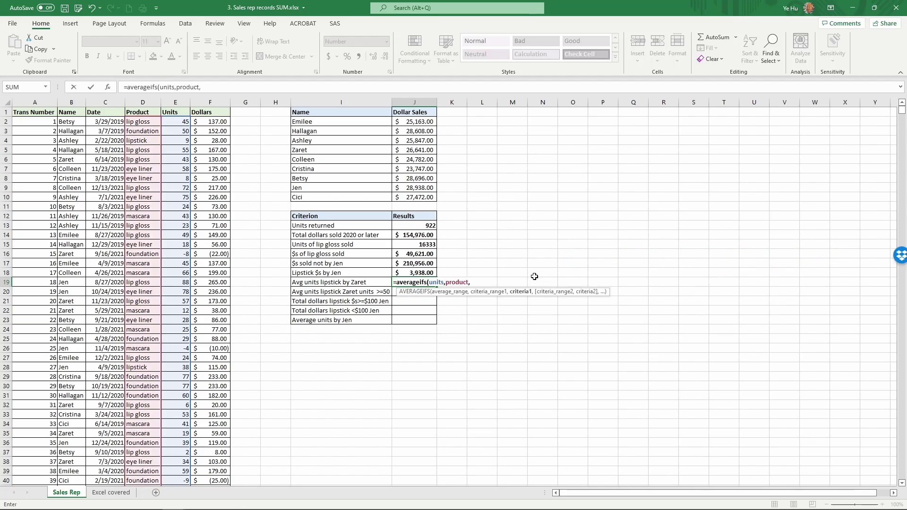
type("\"lipstick\",")
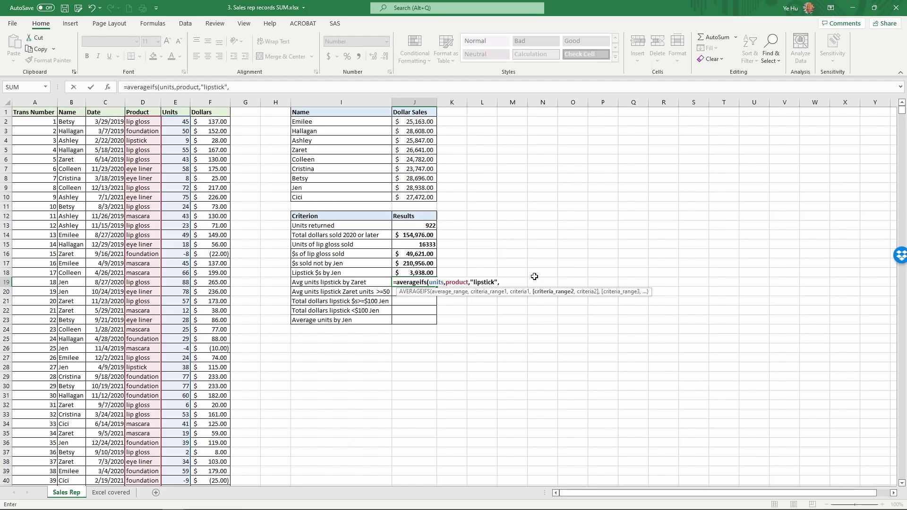
type("name")
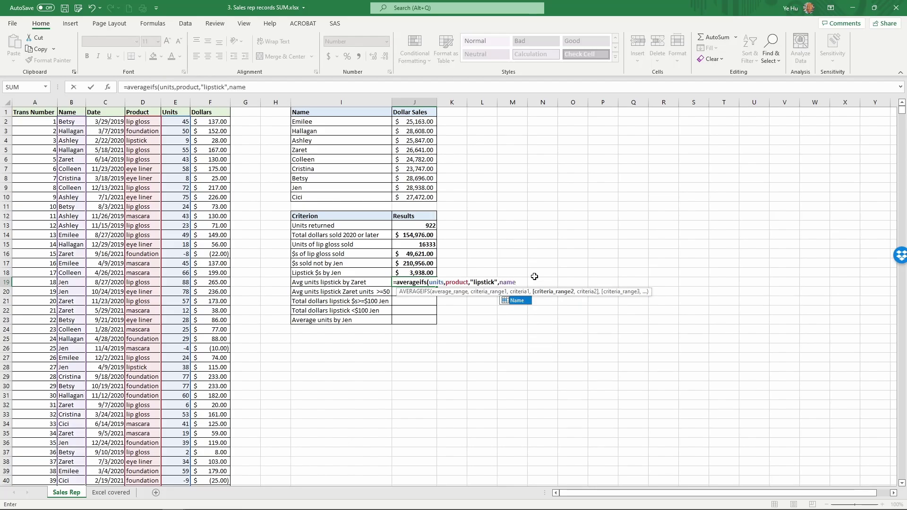
type(",")
type("\"Za")
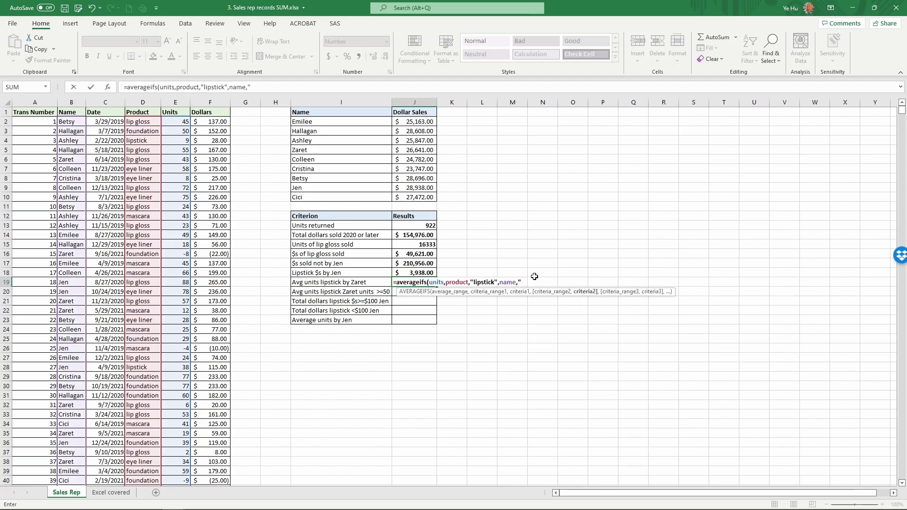
type("ret\")")
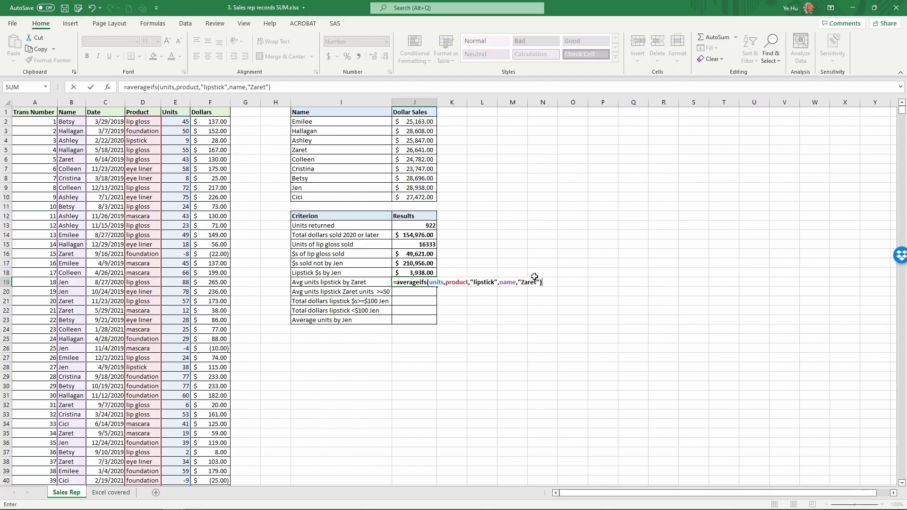
key("Return")
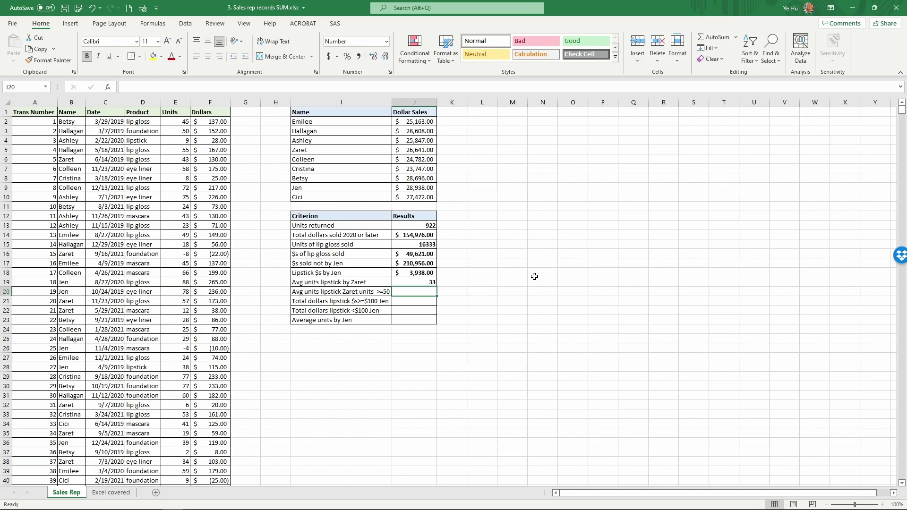
Step: Average the Units in J20 with AVERAGEIFS, requiring Product "lipstick", Name matching the rep named in I20, and Units ">=50"
type("=")
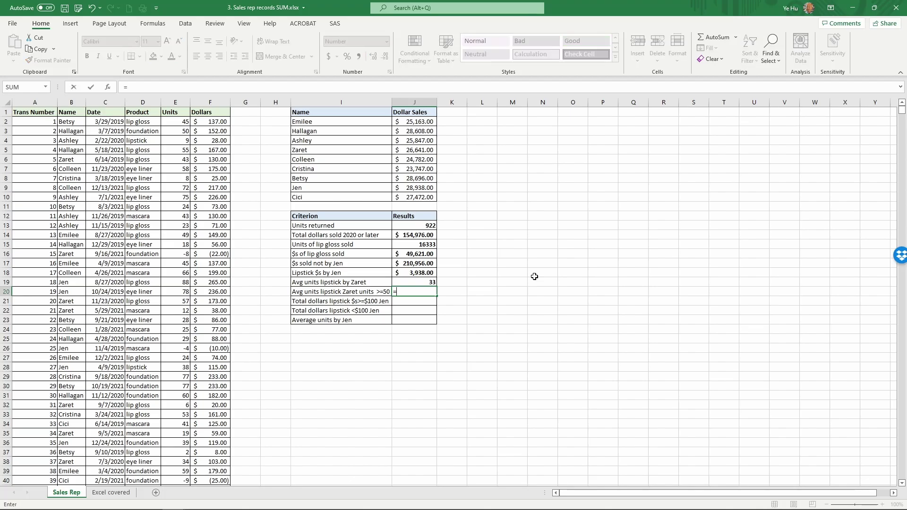
type("average")
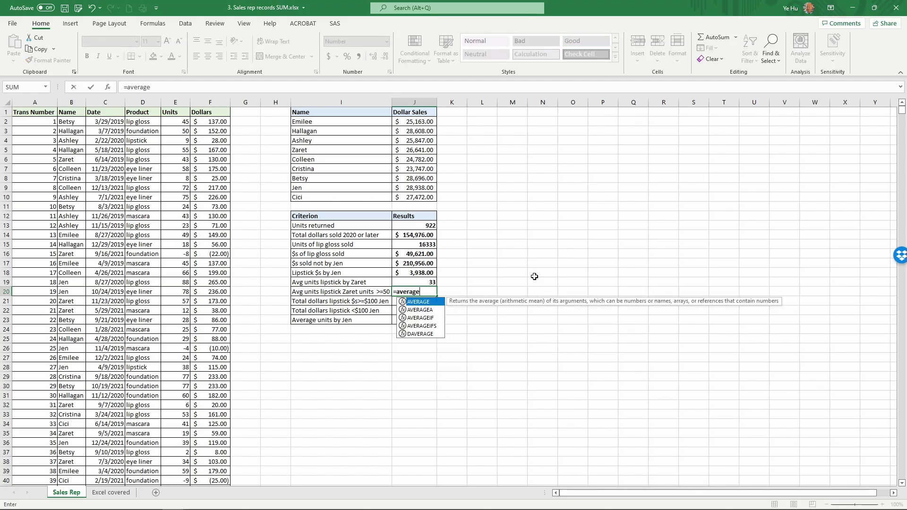
type("ifs")
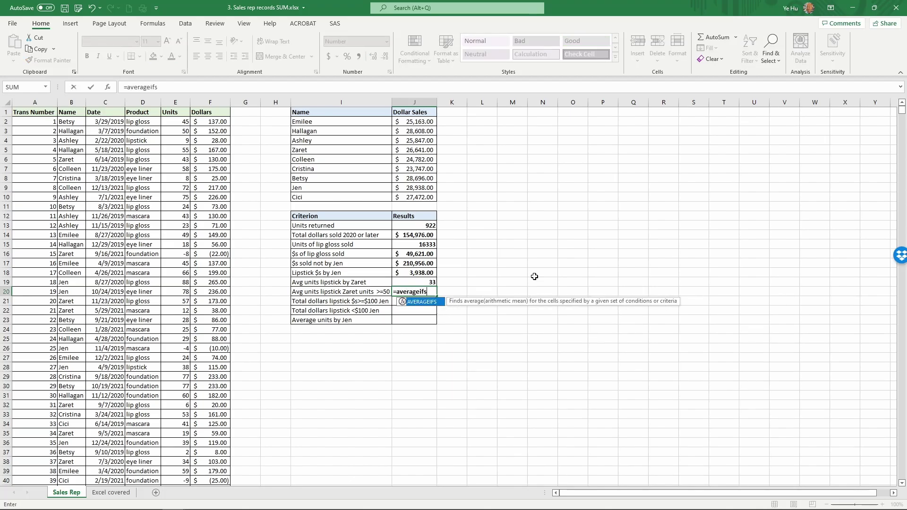
type("(")
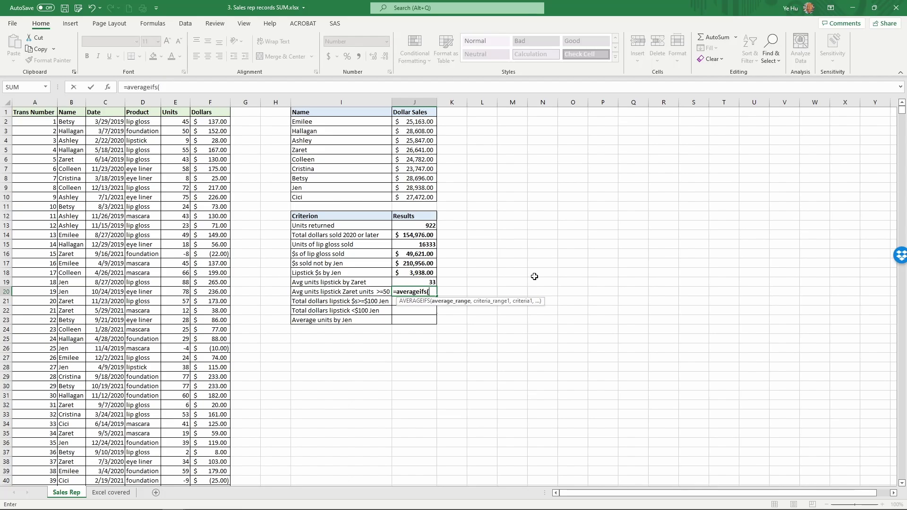
type("units")
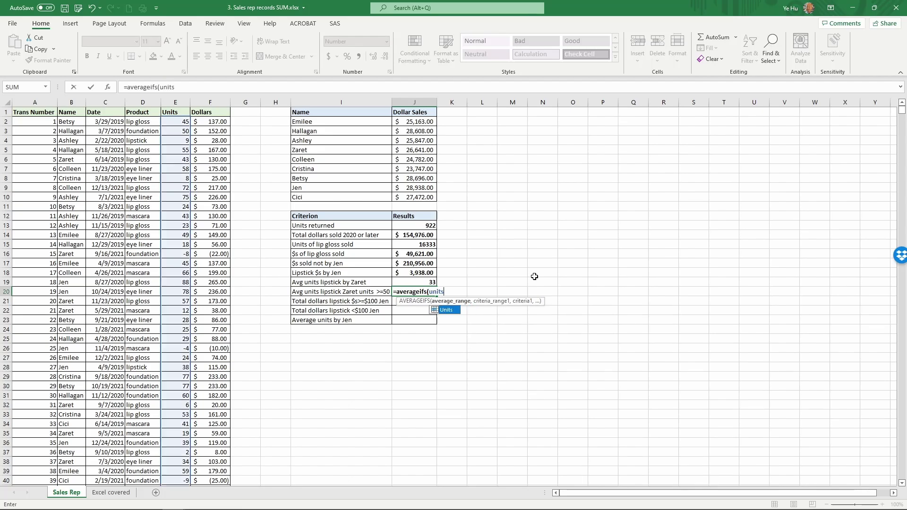
type(",")
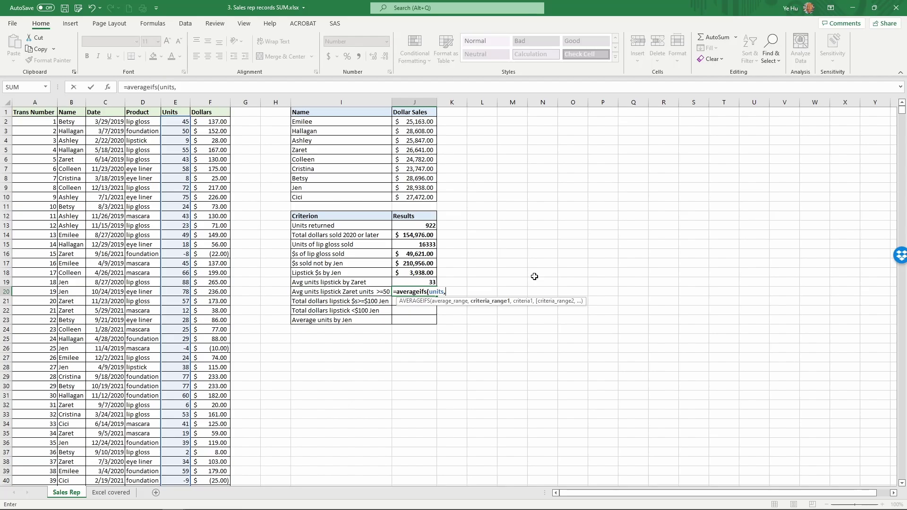
type("product")
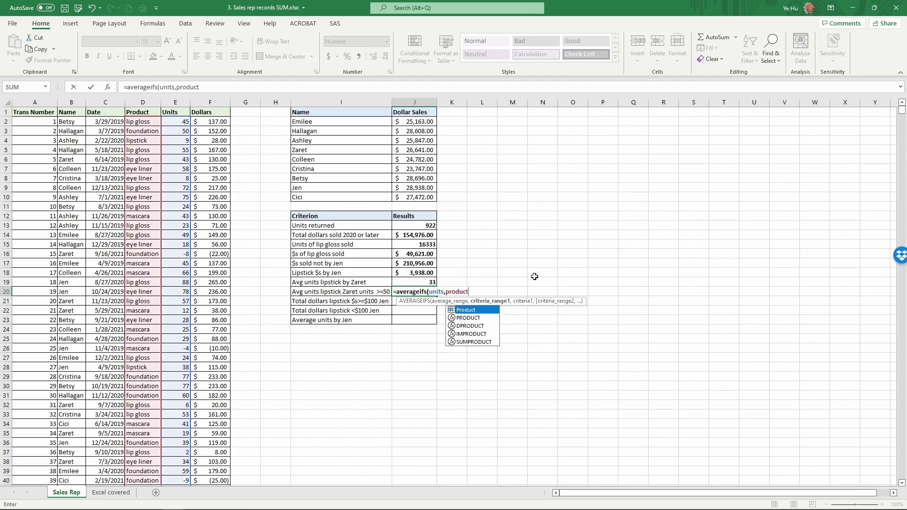
type(",\"lips")
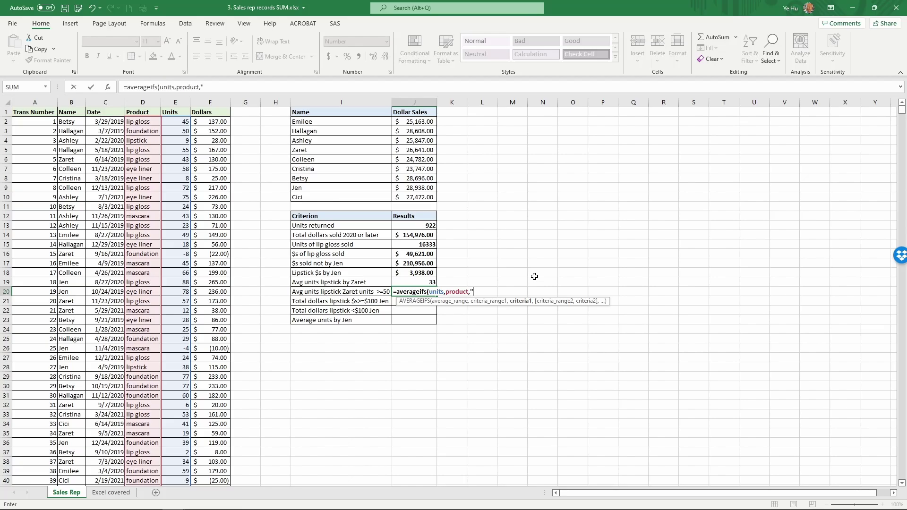
type("tick\",")
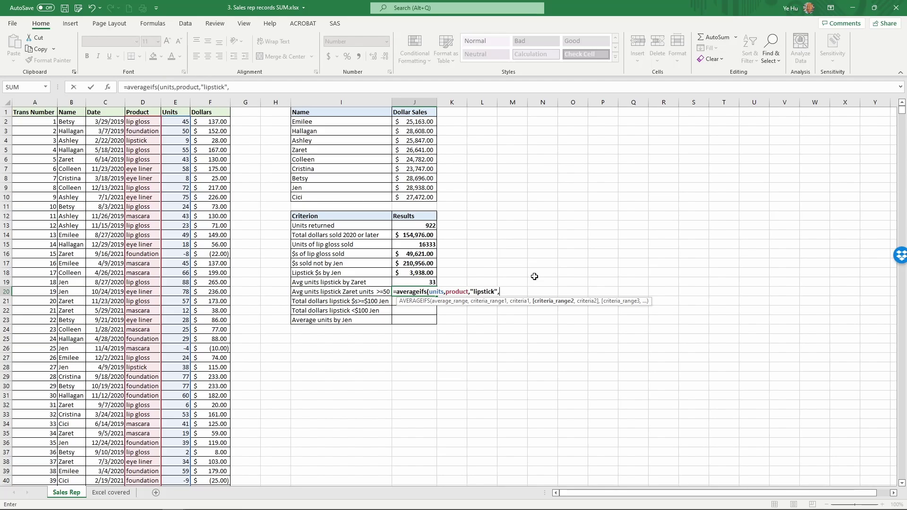
type("name")
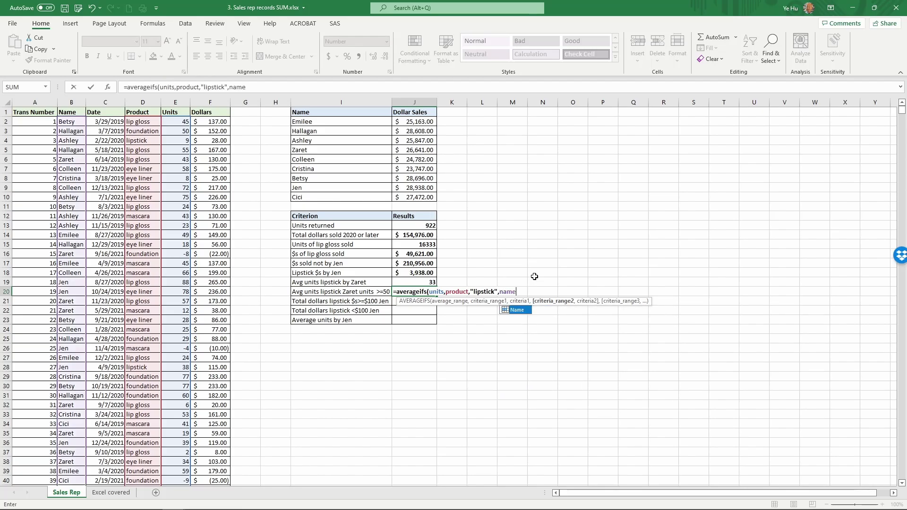
type(",")
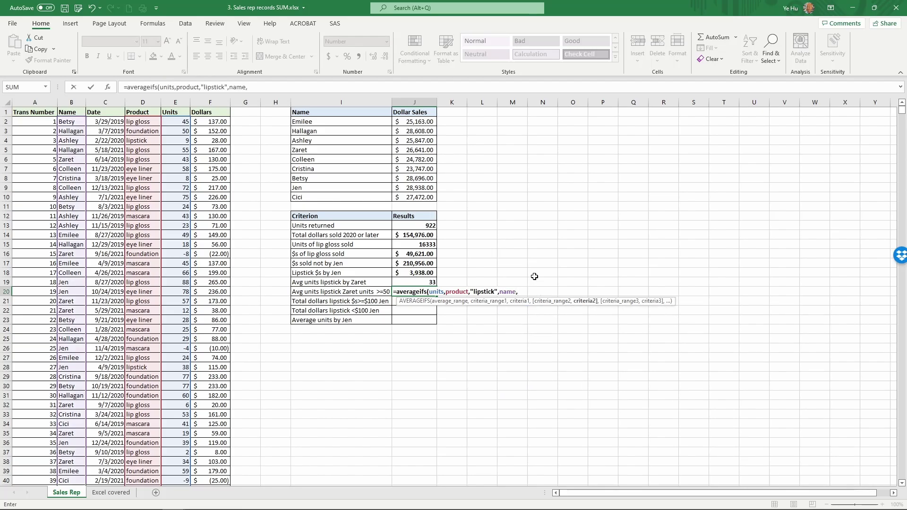
type("\"Zaret\",")
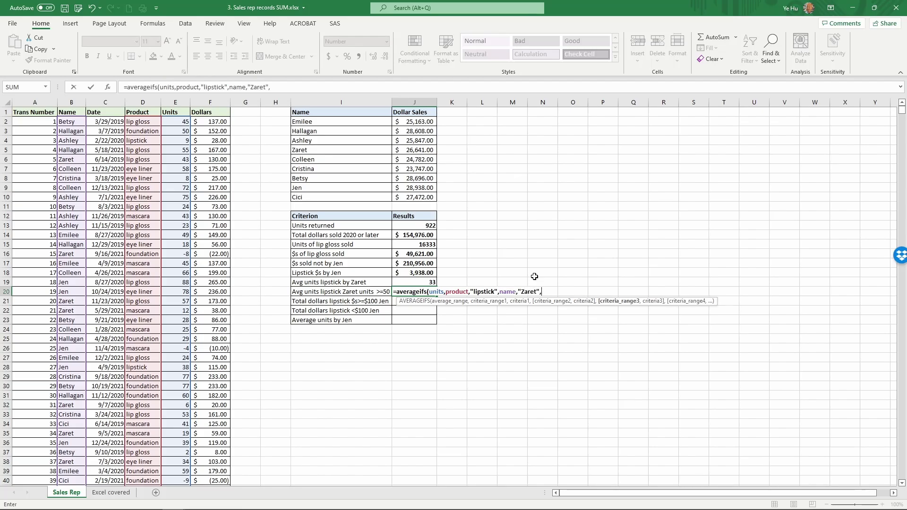
type("units")
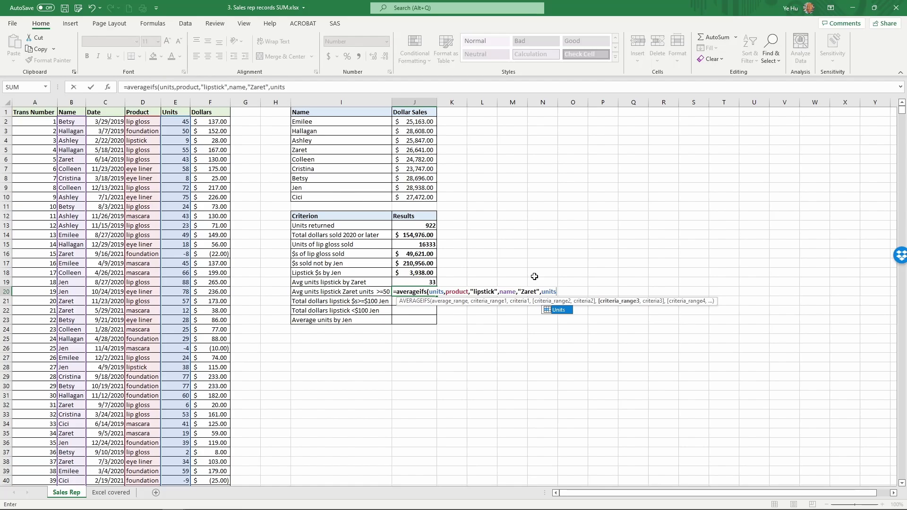
type(",\"")
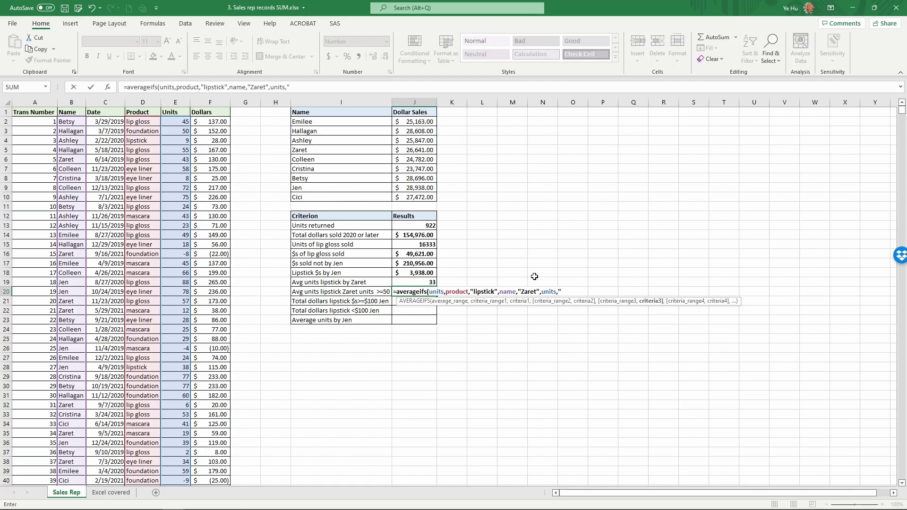
type(">=50")
type(")")
key("Return")
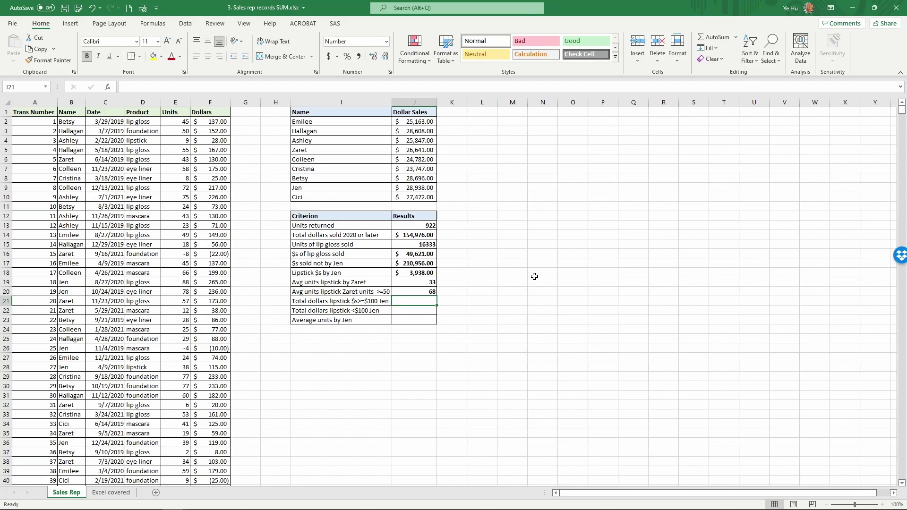
key("Up")
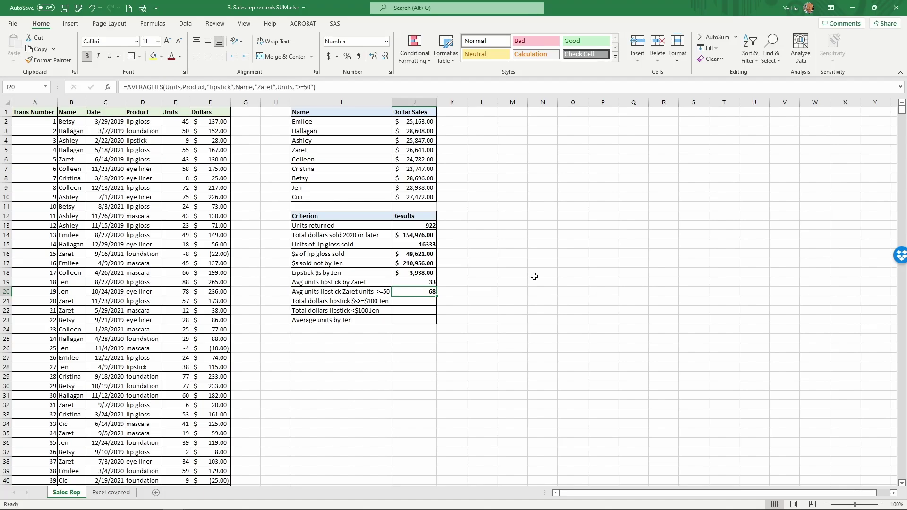
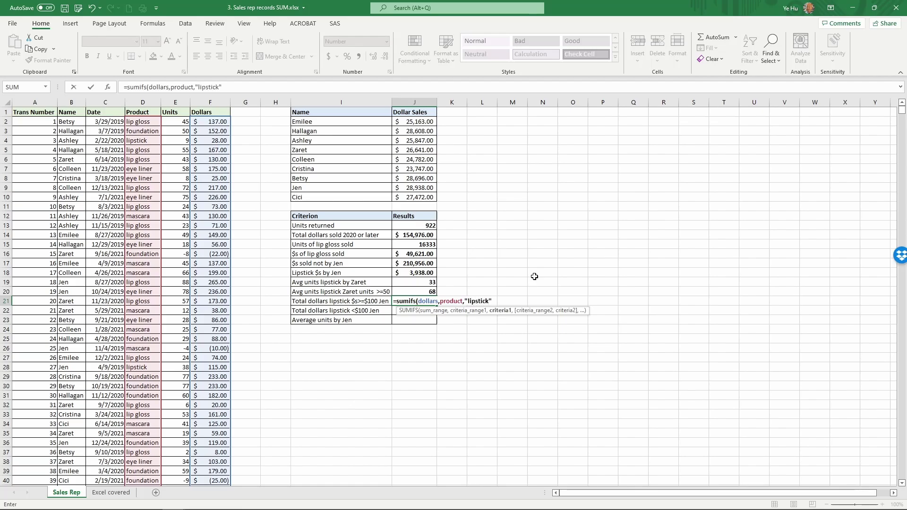
Step: Total the Dollars in J21 with SUMIFS, requiring Product "lipstick", Name matching the rep named in I21, and Dollars ">=100"
type(",")
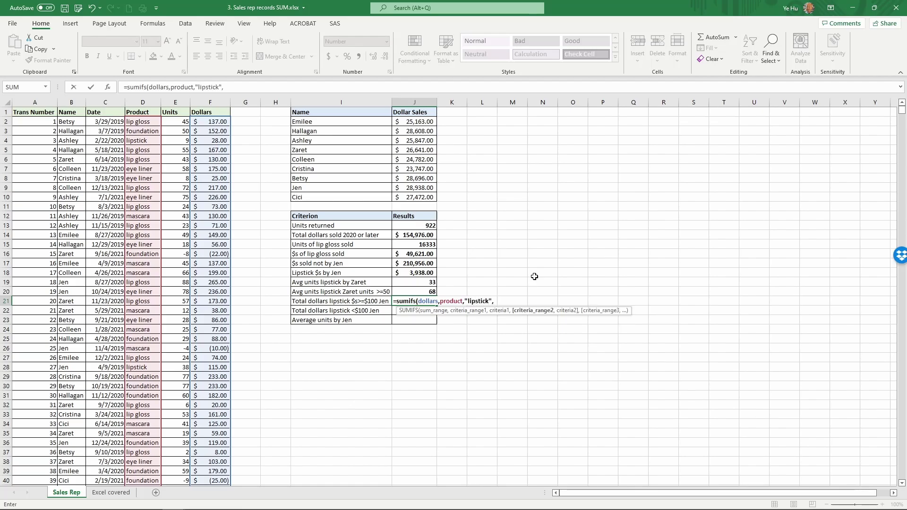
type("name,")
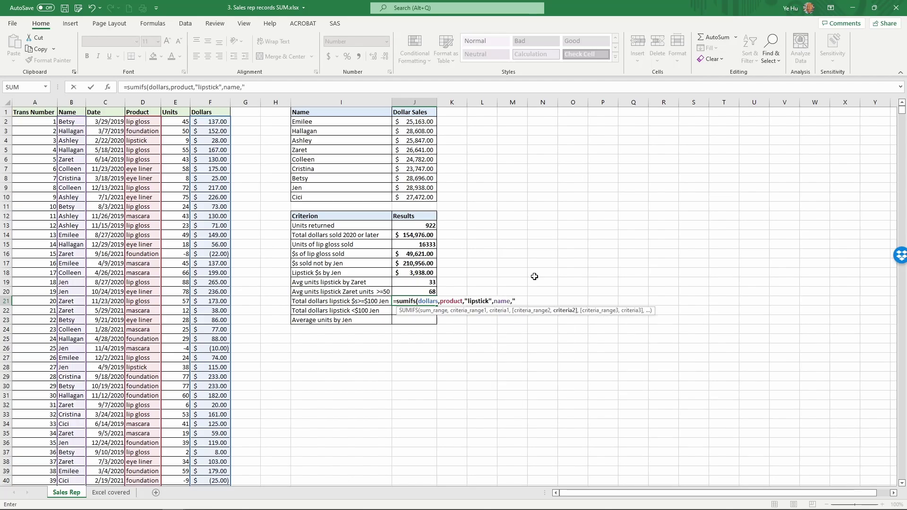
type("\"Jen\",")
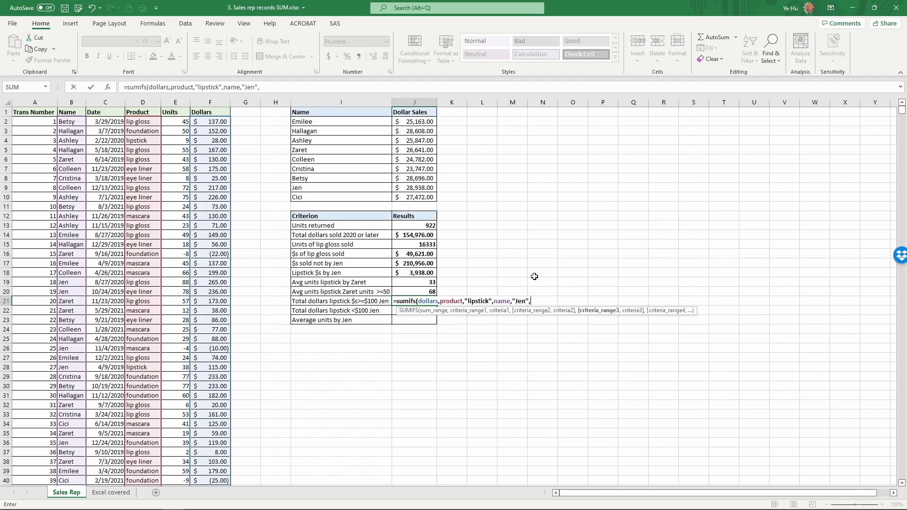
type("dollars")
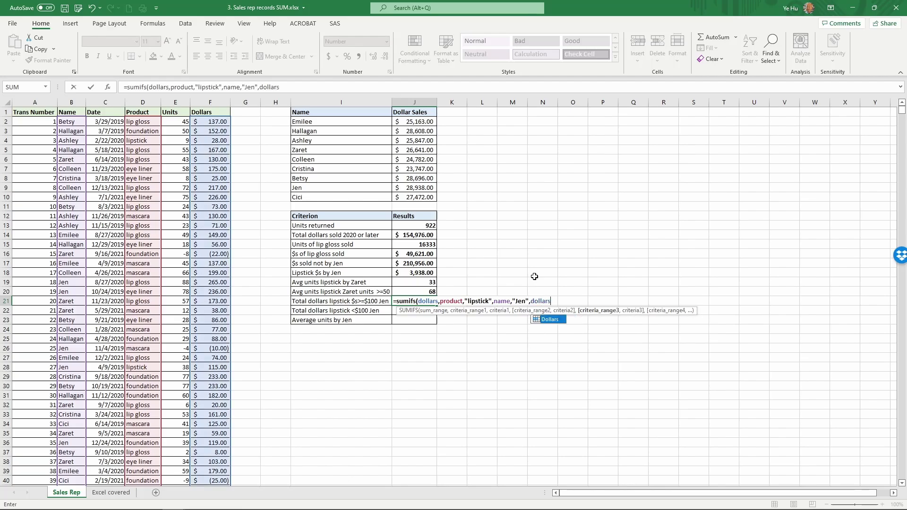
type(",")
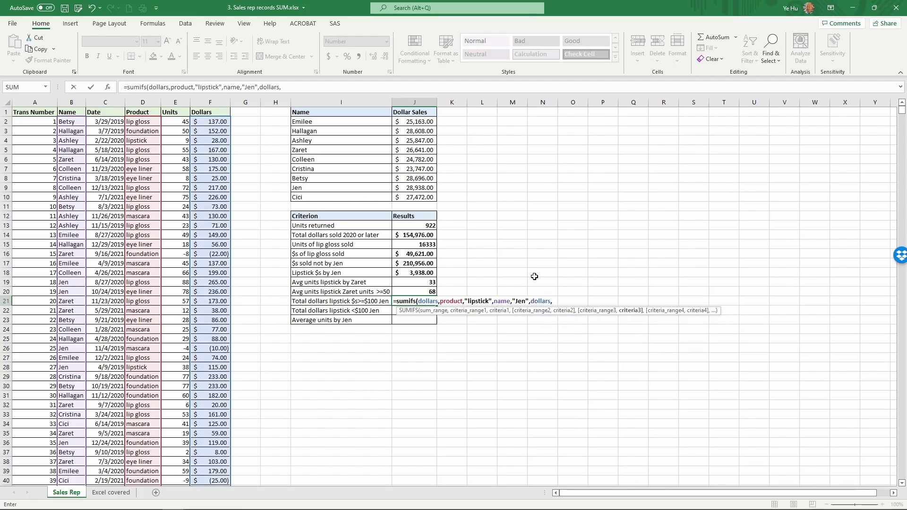
type("\">=100\")")
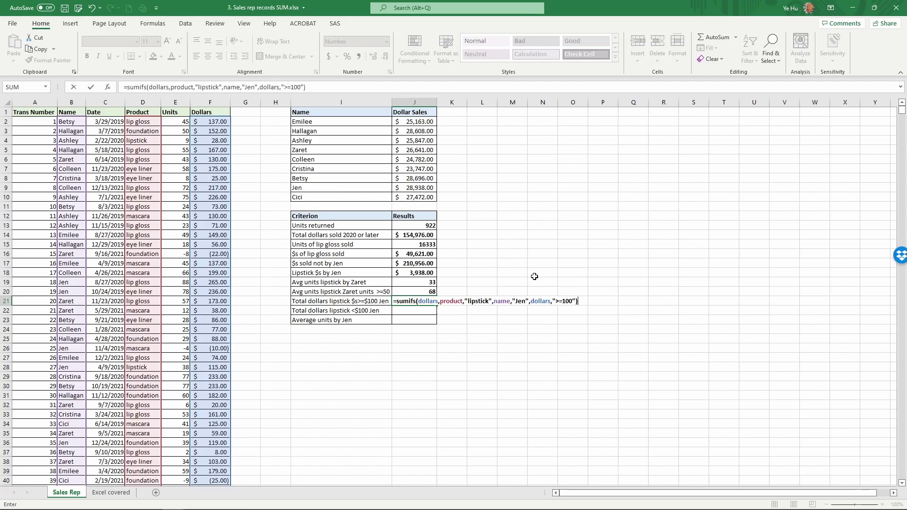
key("Return")
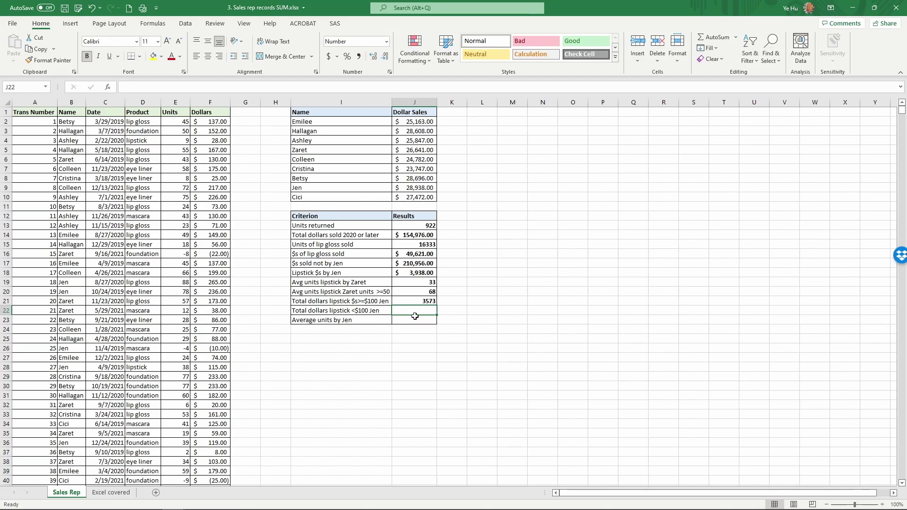
Step: Format the two lipstick dollar-total cells J21:J22 with the dollar Accounting number format
left_click(407, 301)
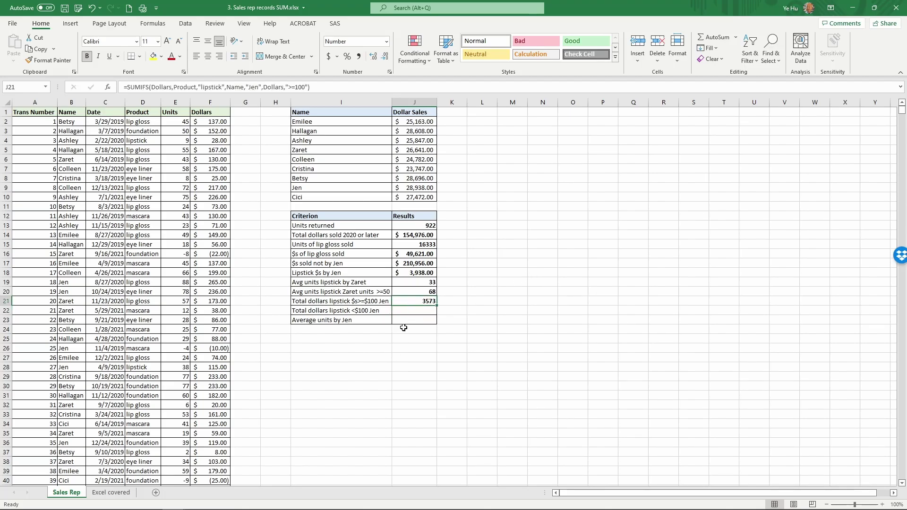
left_click_drag(406, 302, 407, 310)
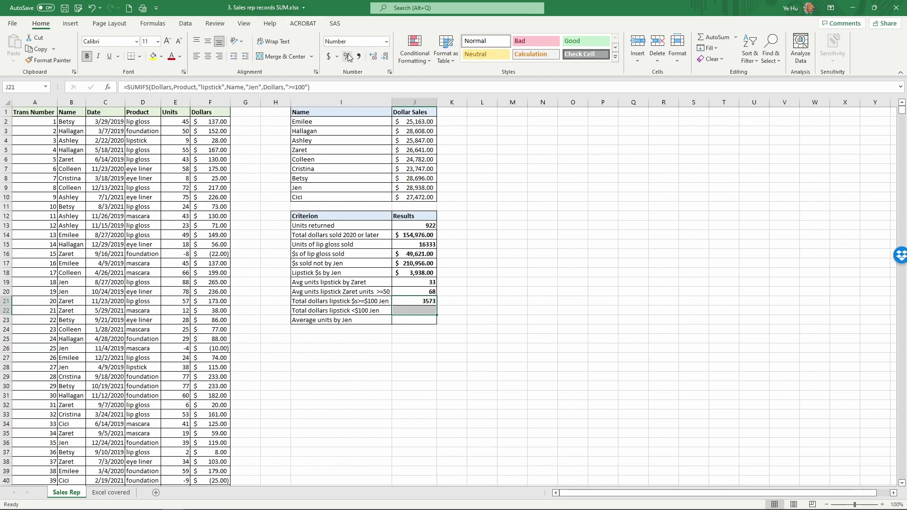
left_click(328, 56)
Step: Total the Dollars in J22 with SUMIFS, requiring Product "lipstick", Dollars "<100", and Name matching the rep named in I22
left_click(418, 311)
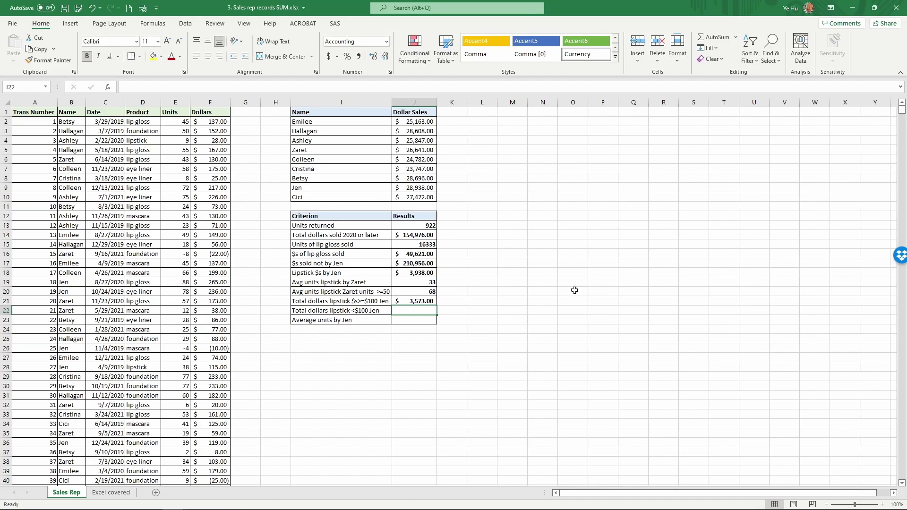
type("=")
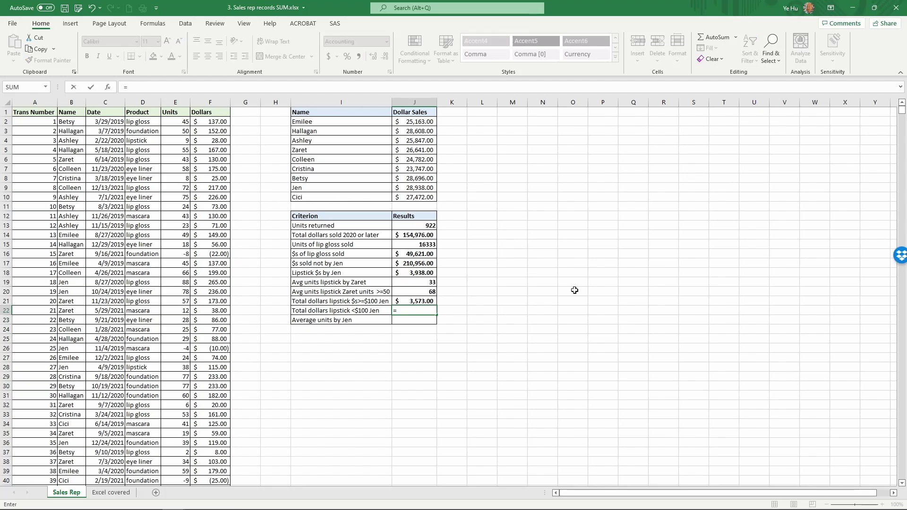
type("sumif")
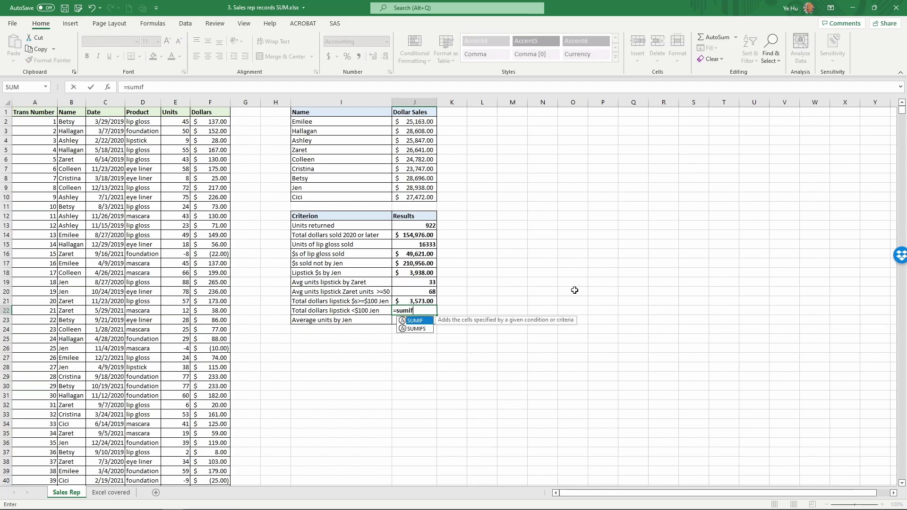
type("s")
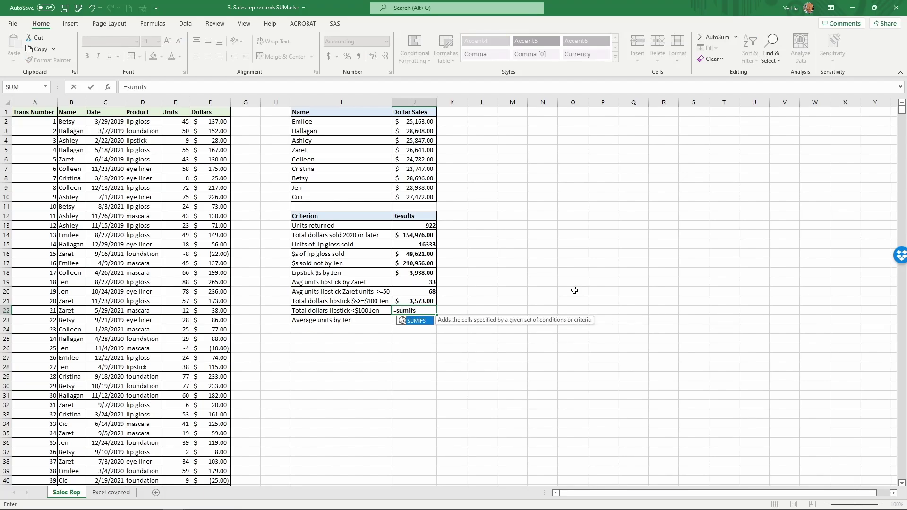
type("(")
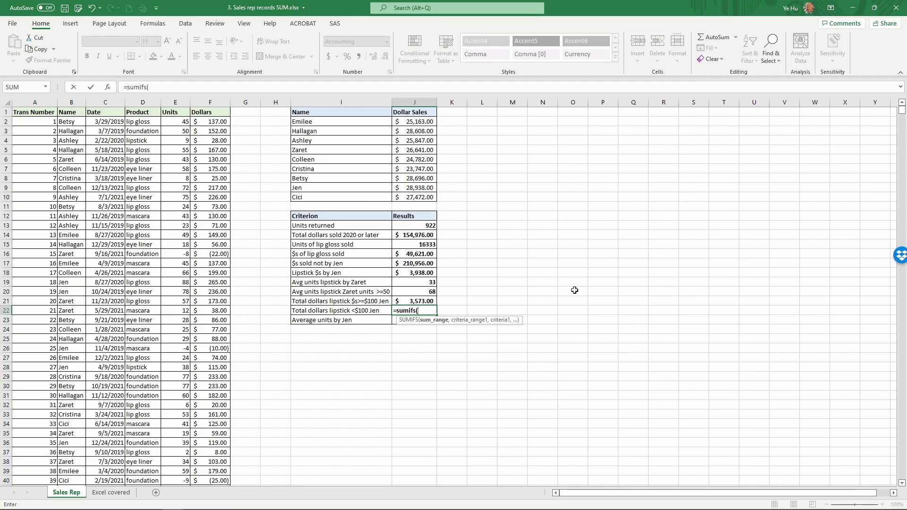
type("dollars")
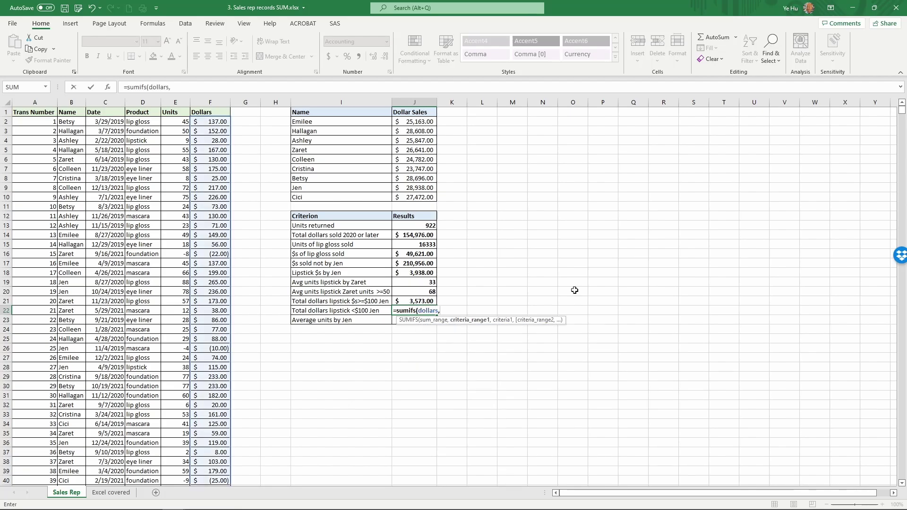
type(",product")
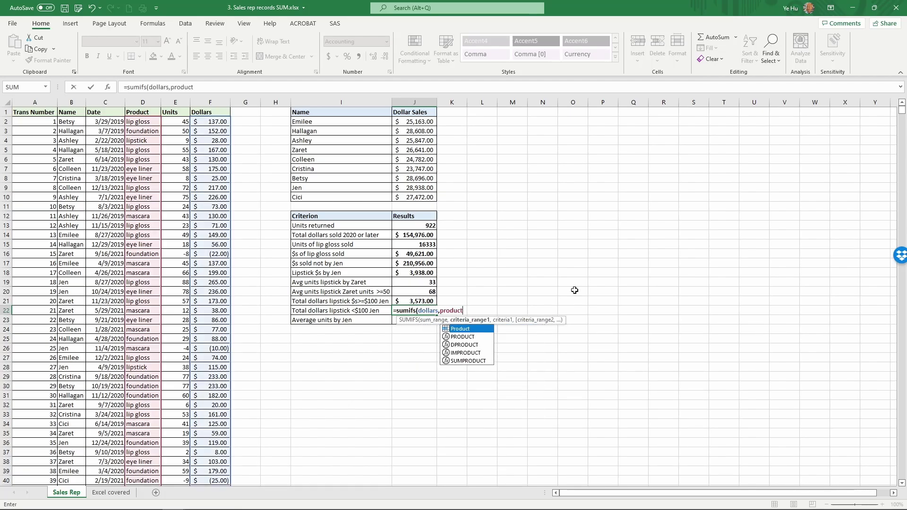
type(",")
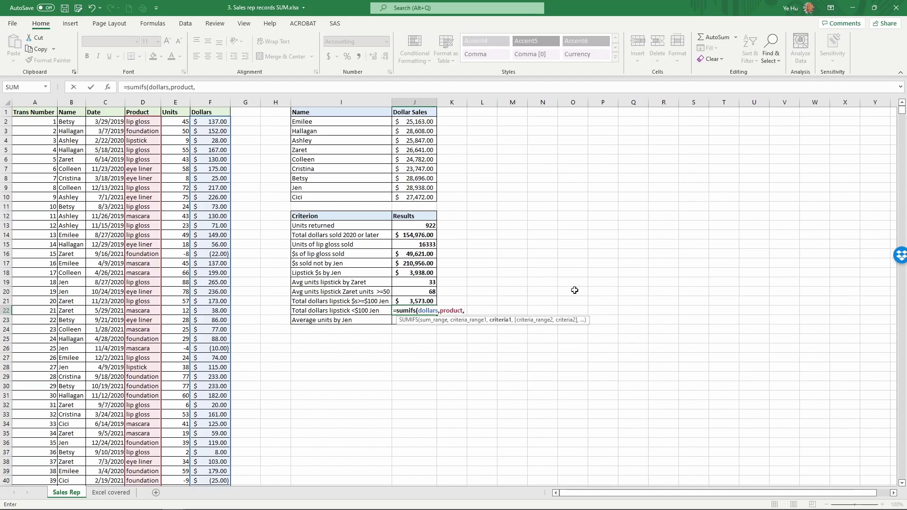
type("\"lipstick\",")
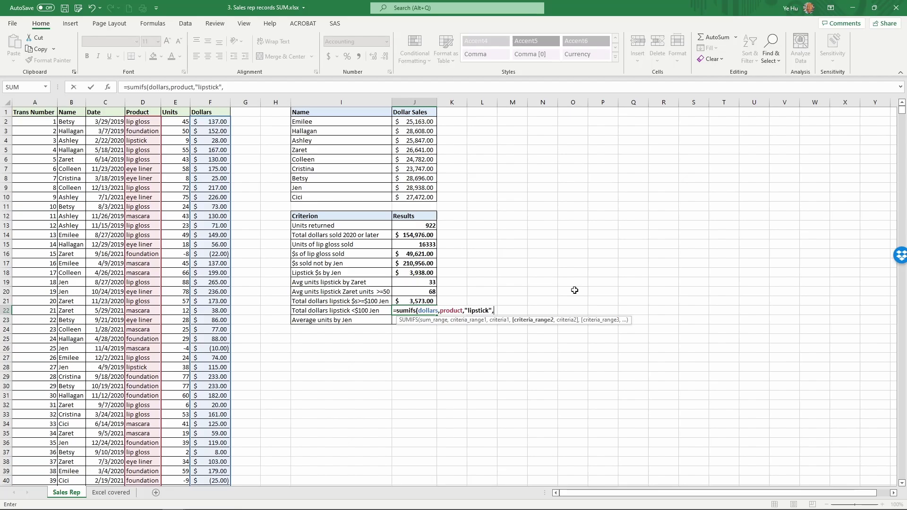
type("dollars")
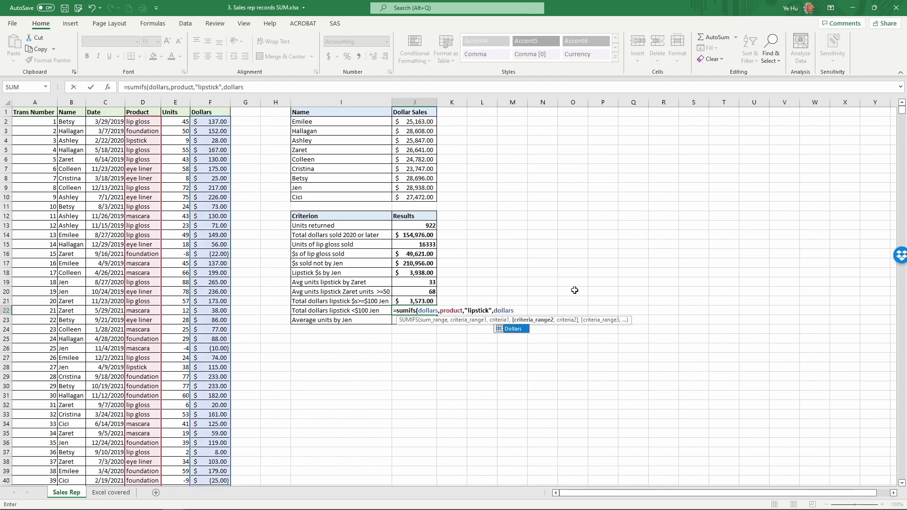
type(",")
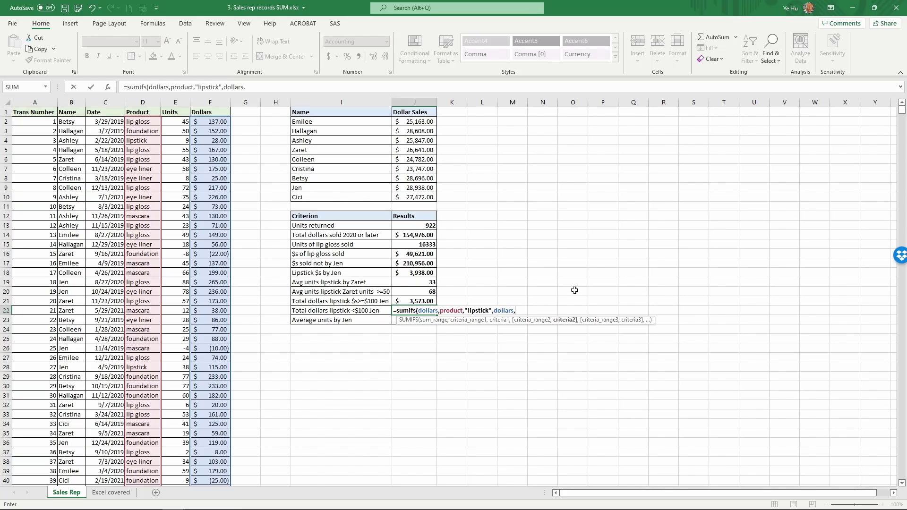
type("\"<100\",")
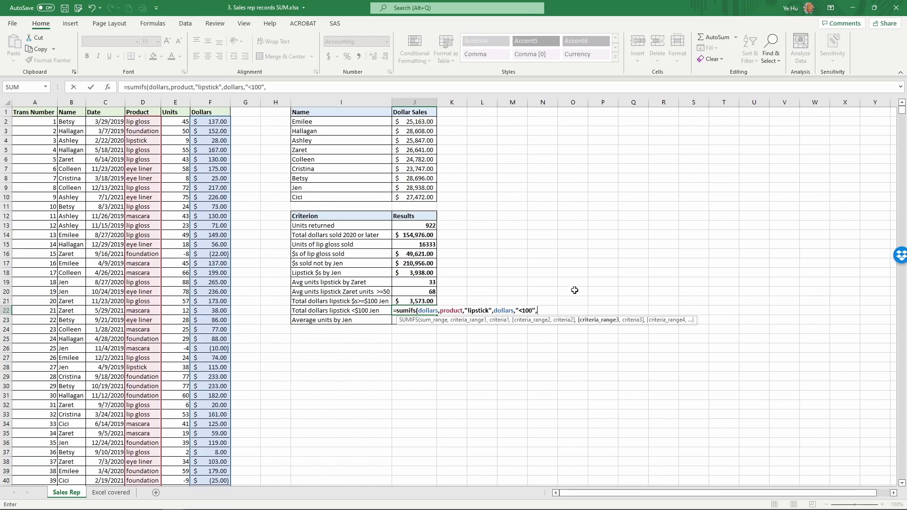
type("name")
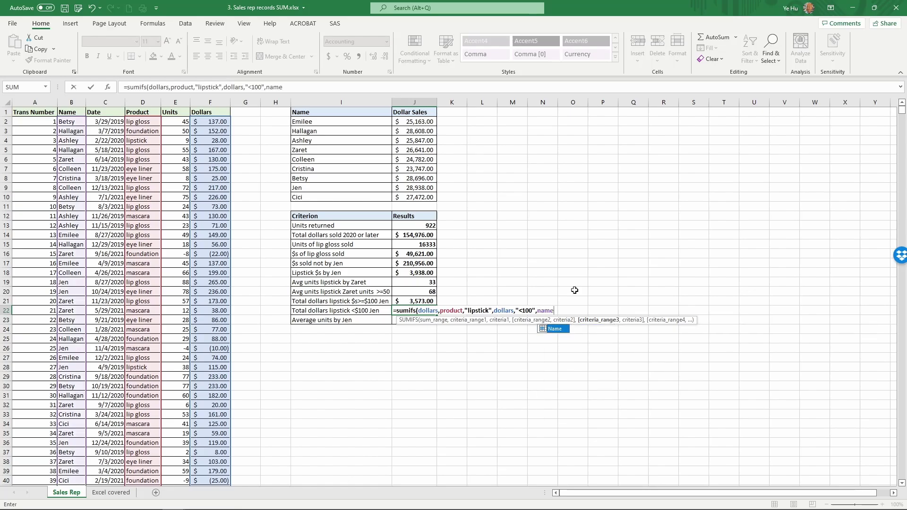
type(",\"Je")
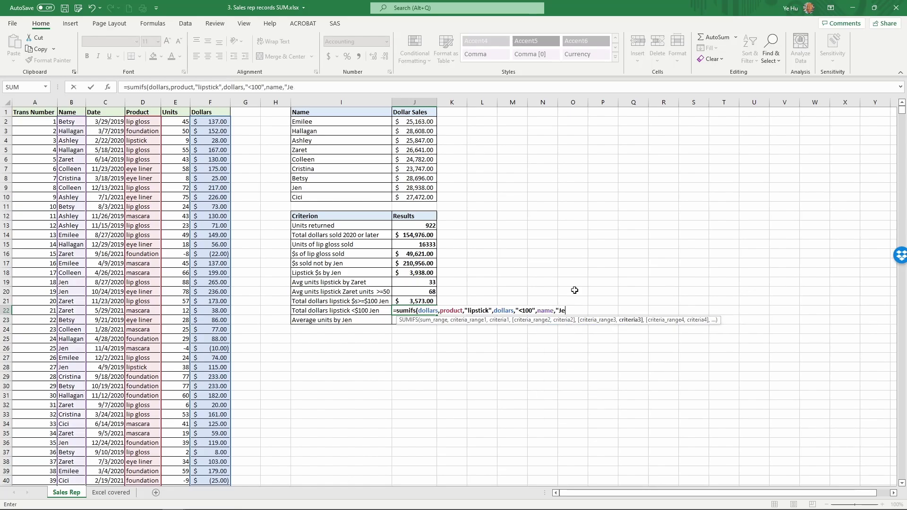
type("n\")")
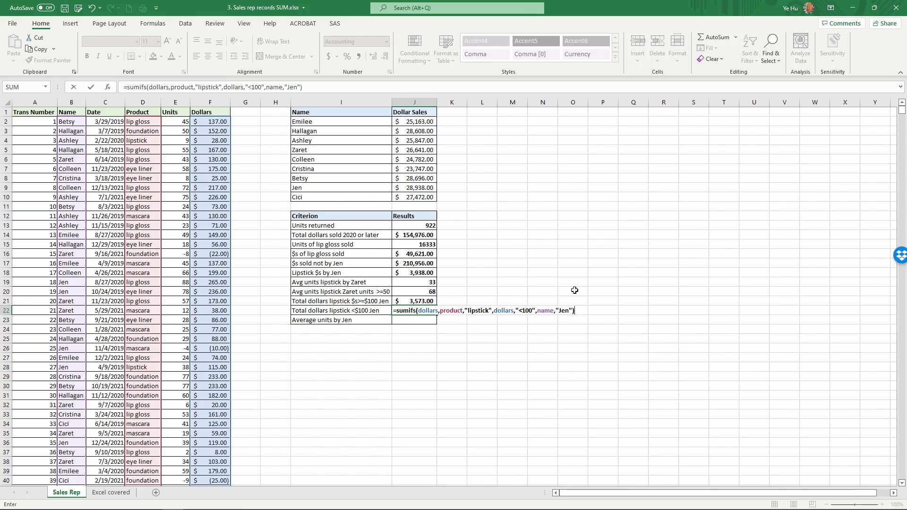
key("Return")
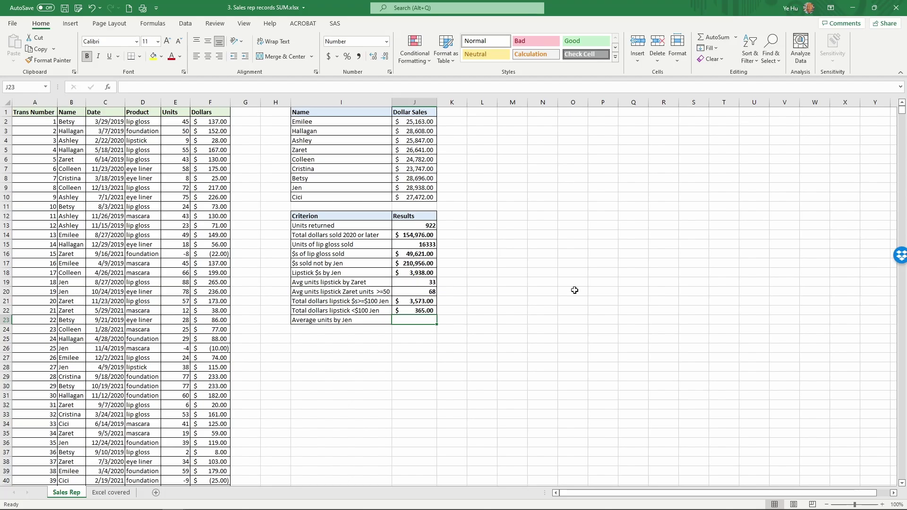
Step: Average the Units in J23 with AVERAGEIF, requiring Name to match the rep named in I23
type("=av")
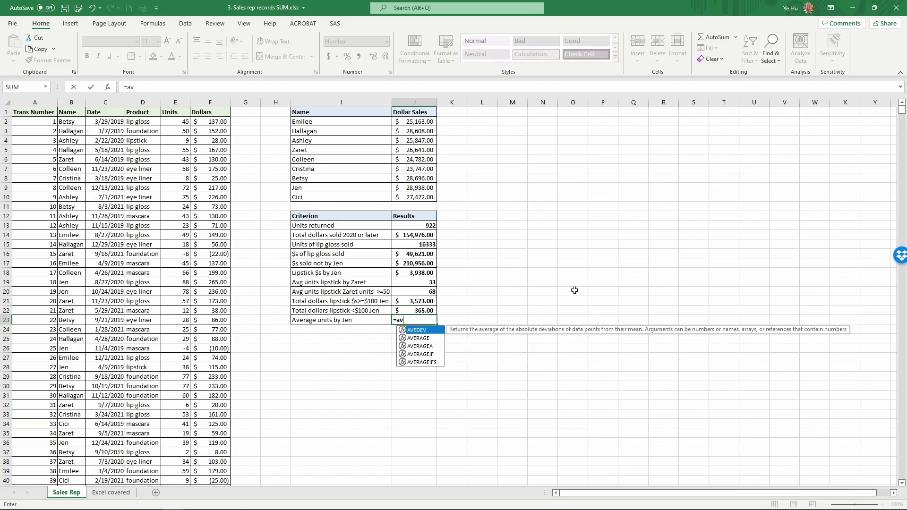
type("erageif")
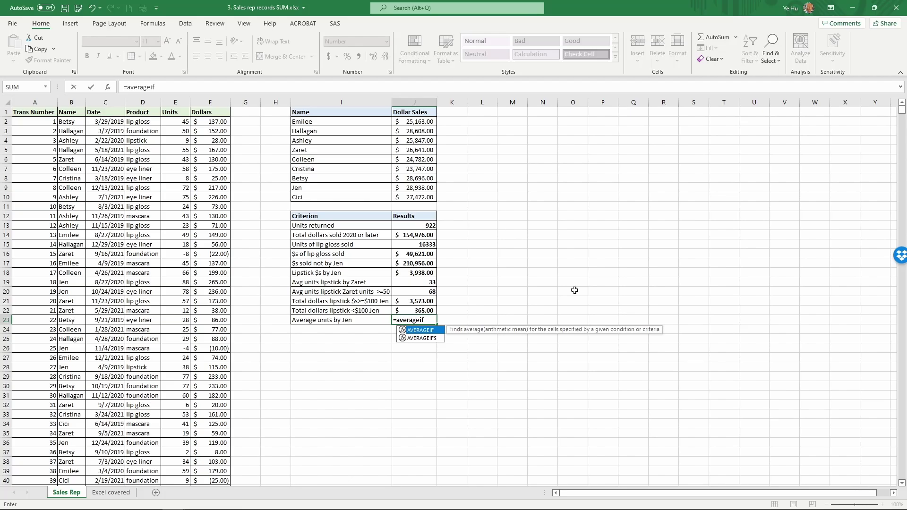
type("(")
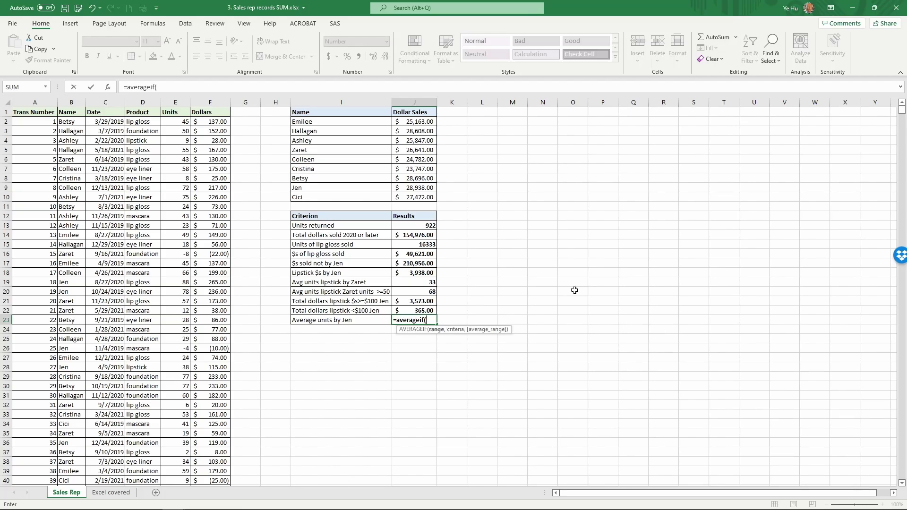
type("name,")
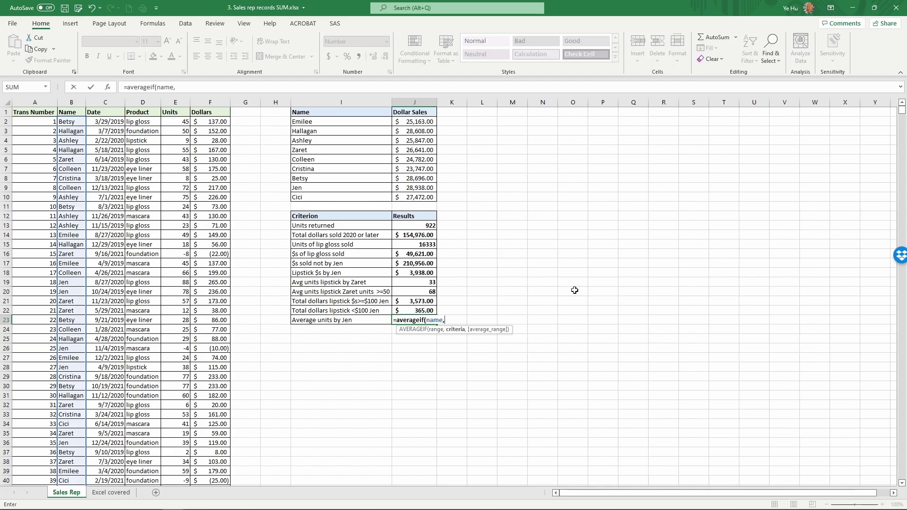
type("\"Jen\",u")
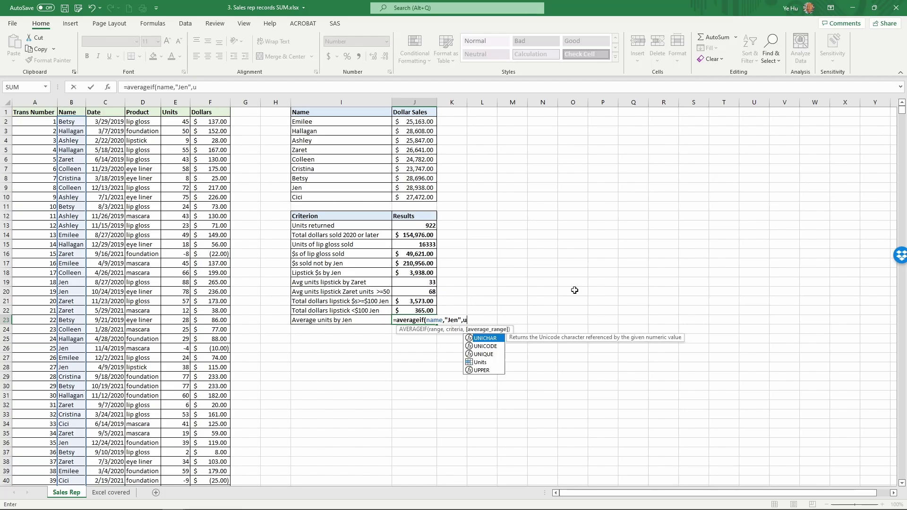
type("nits")
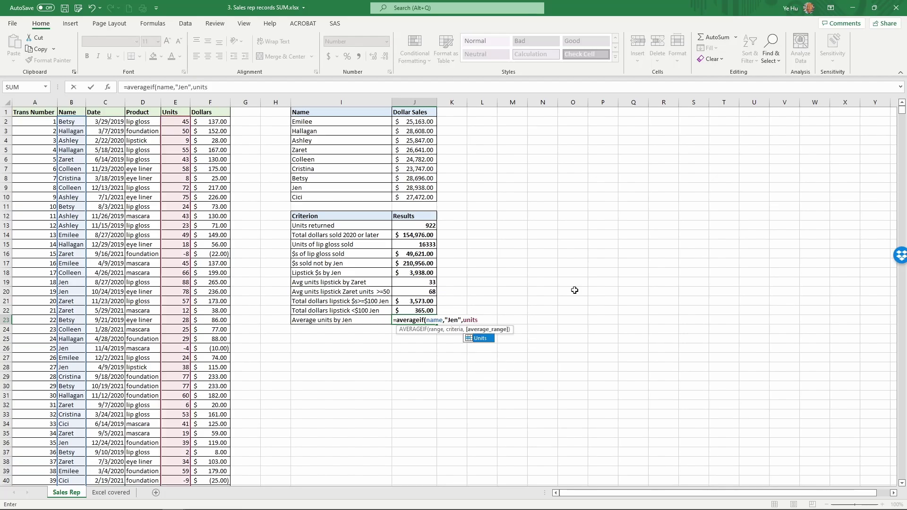
type(")")
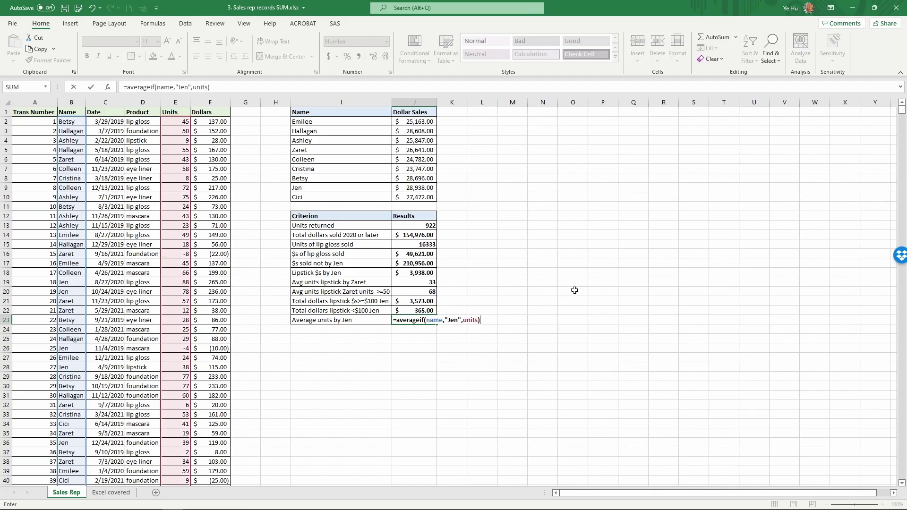
key("Return")
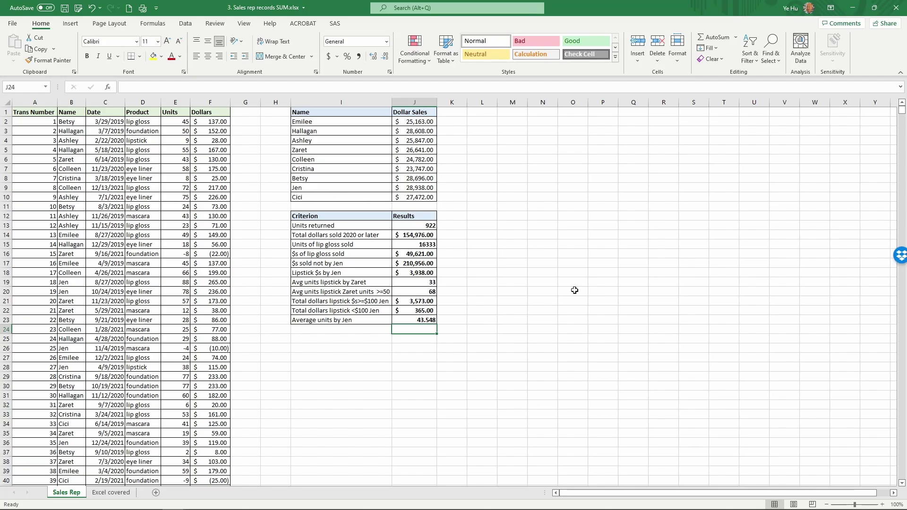